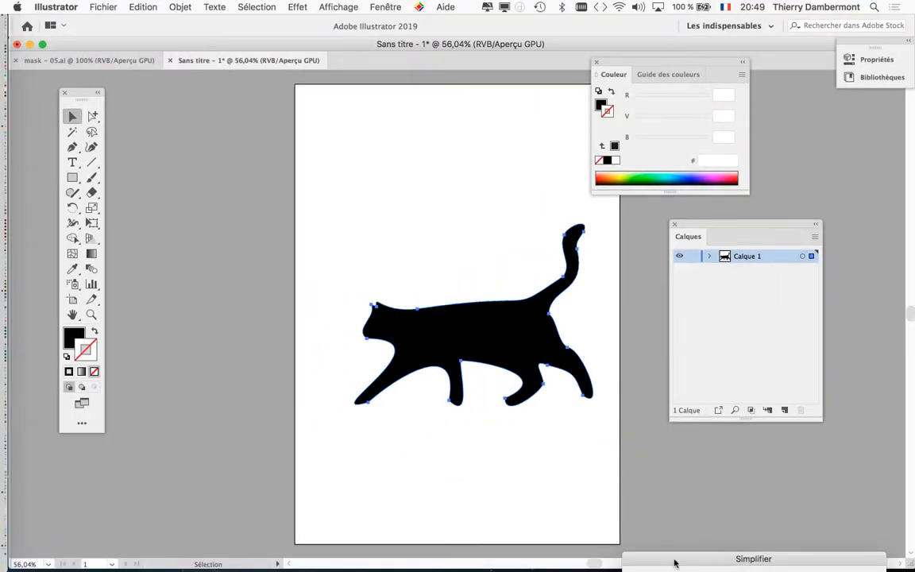
Bring the Simplify dialog into view and compare the cat outline with and without the simplification preview.
left_click_drag(675, 562, 664, 141)
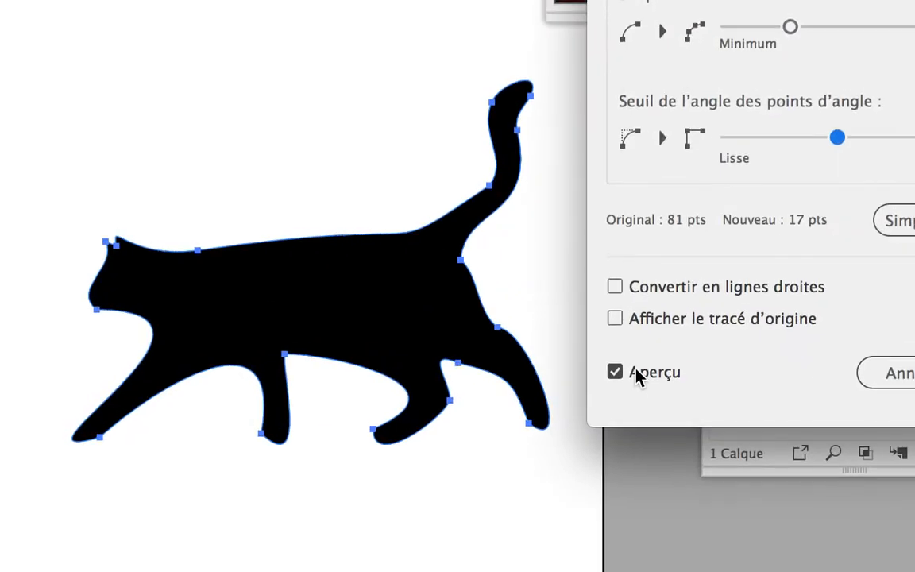
left_click(636, 371)
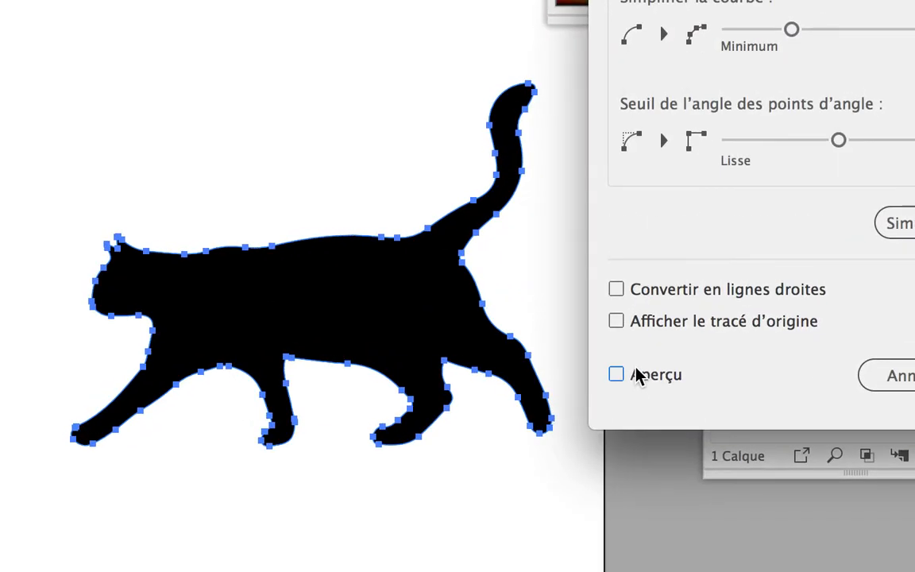
left_click(637, 373)
left_click(636, 373)
left_click(637, 373)
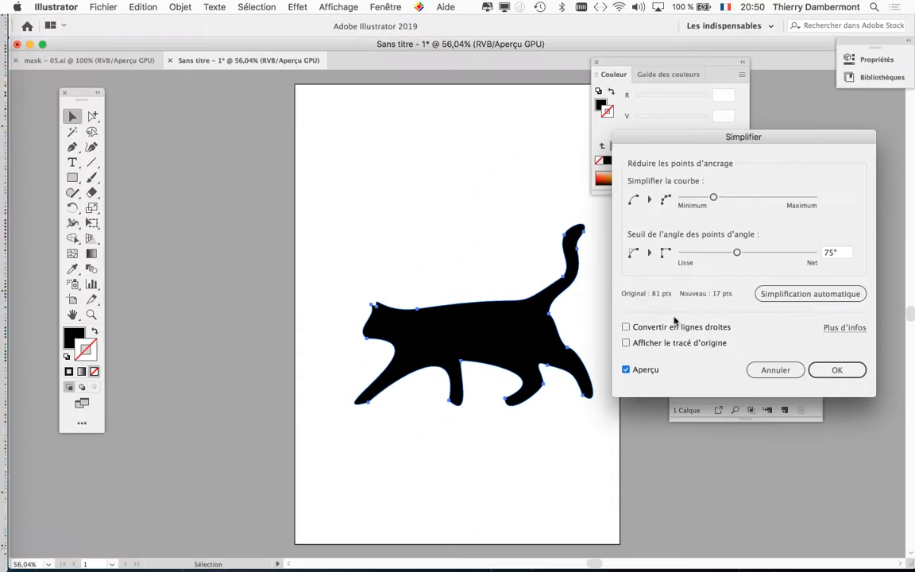
Try a corner angle threshold of 149° on the cat outline, compare its preview with the original, and cancel the simplification.
mouse_move(714, 197)
left_mouse_down()
mouse_move(751, 197)
mouse_move(719, 203)
left_mouse_up()
mouse_move(754, 251)
left_mouse_down()
mouse_move(767, 252)
mouse_move(743, 254)
left_mouse_up()
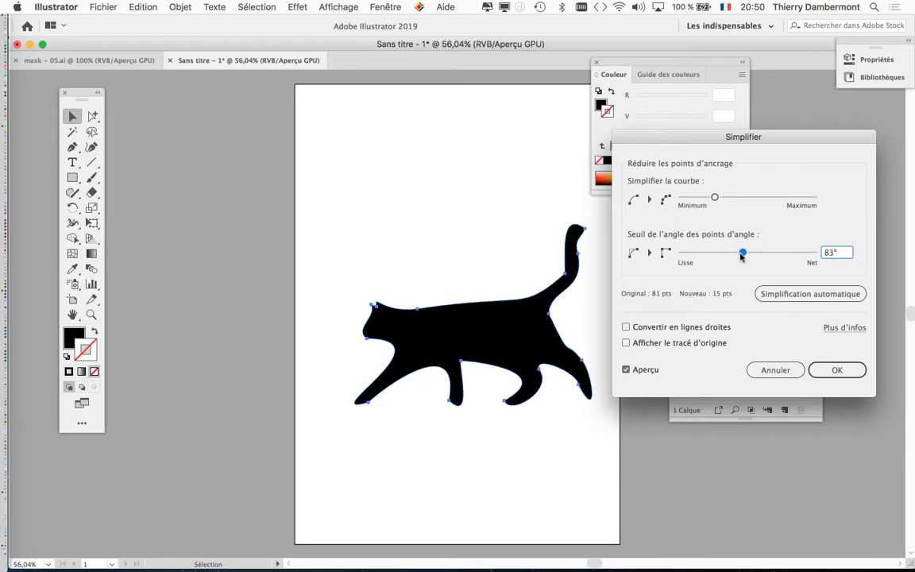
left_click_drag(738, 256, 790, 255)
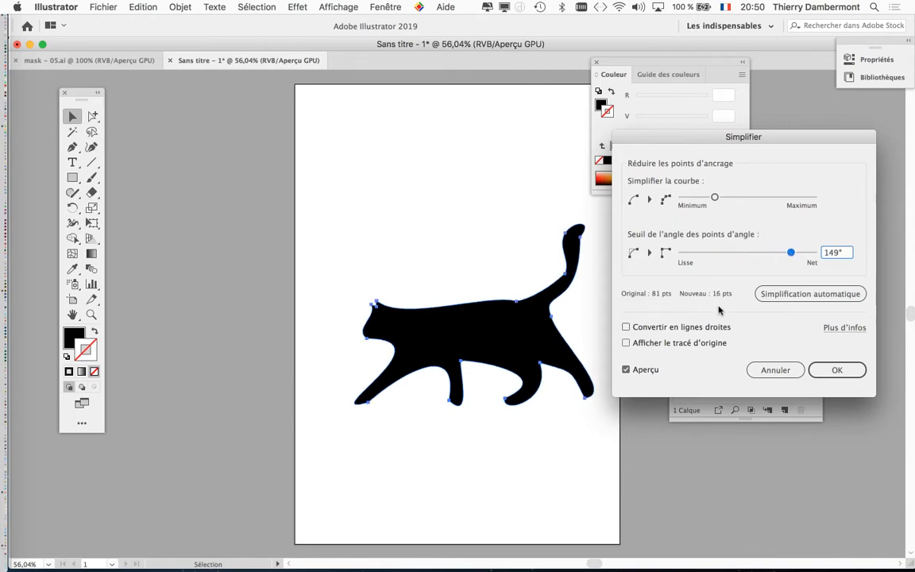
left_click(627, 369)
left_click(626, 370)
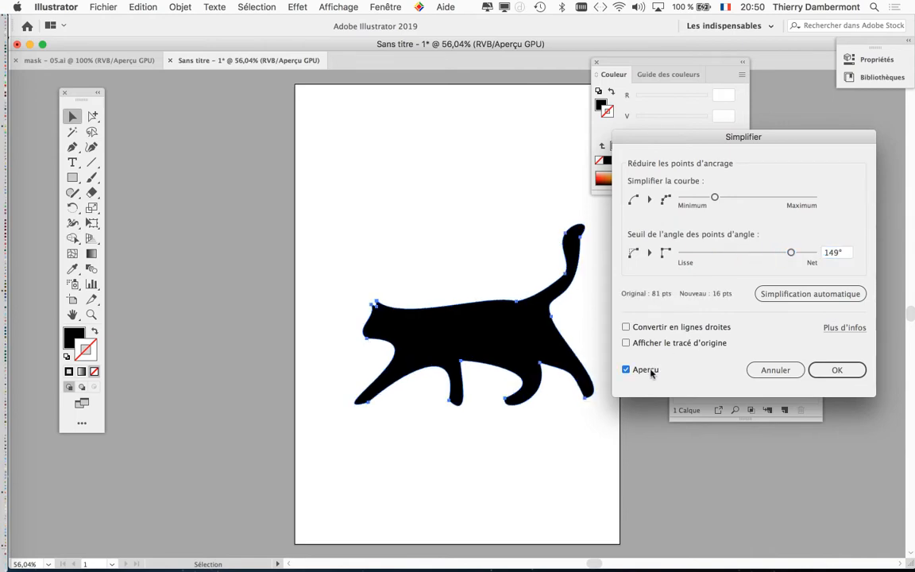
left_click(775, 370)
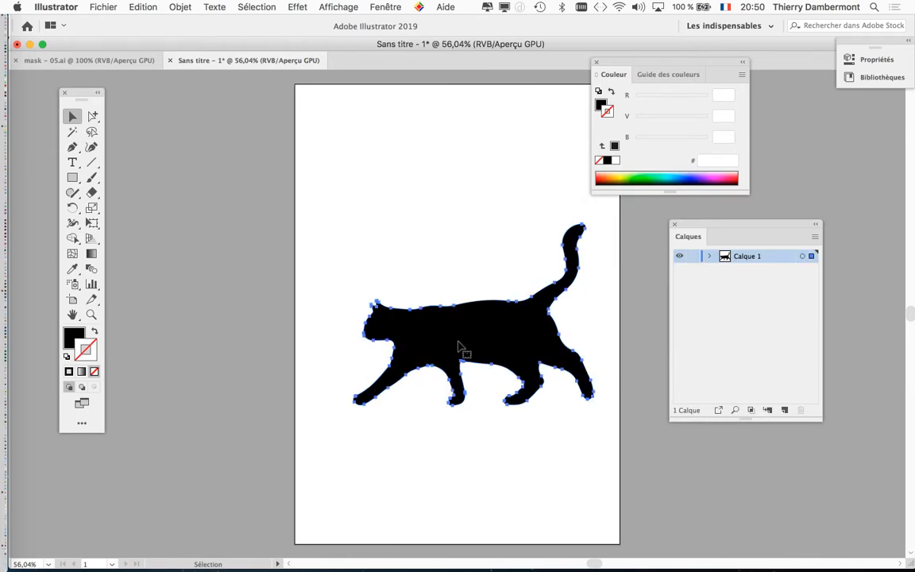
Close the untitled cat document without saving and switch to the Bing image search page in Firefox.
left_click(170, 61)
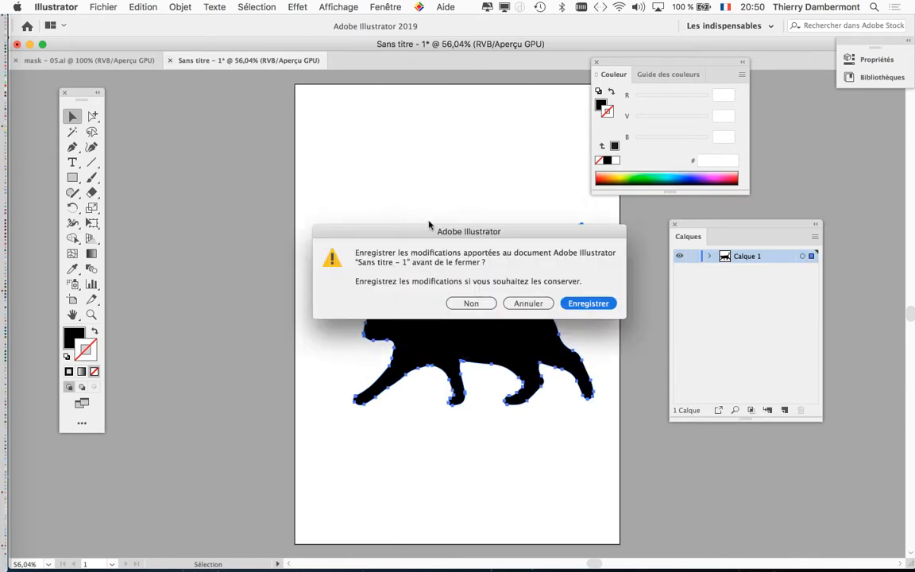
left_click(472, 304)
key("super+Tab")
key("super+Tab")
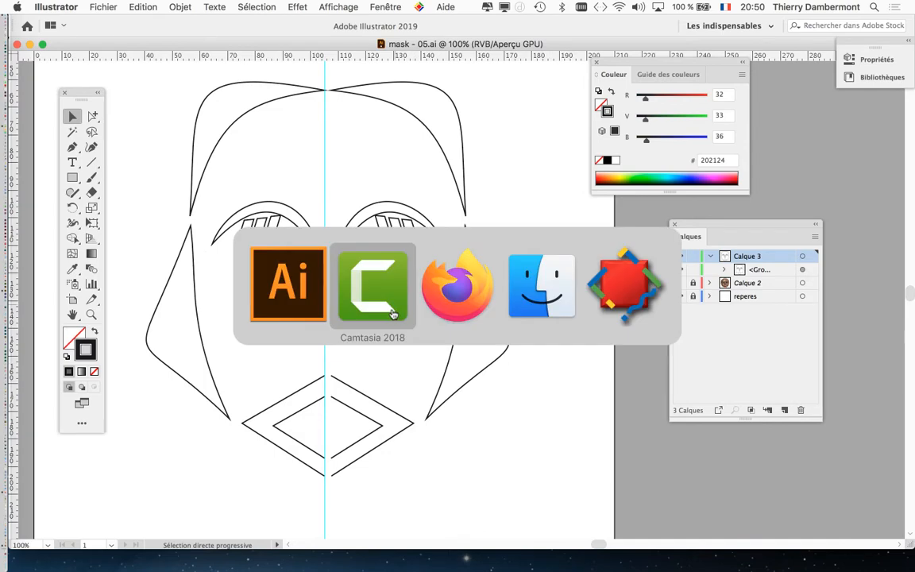
left_click(316, 27)
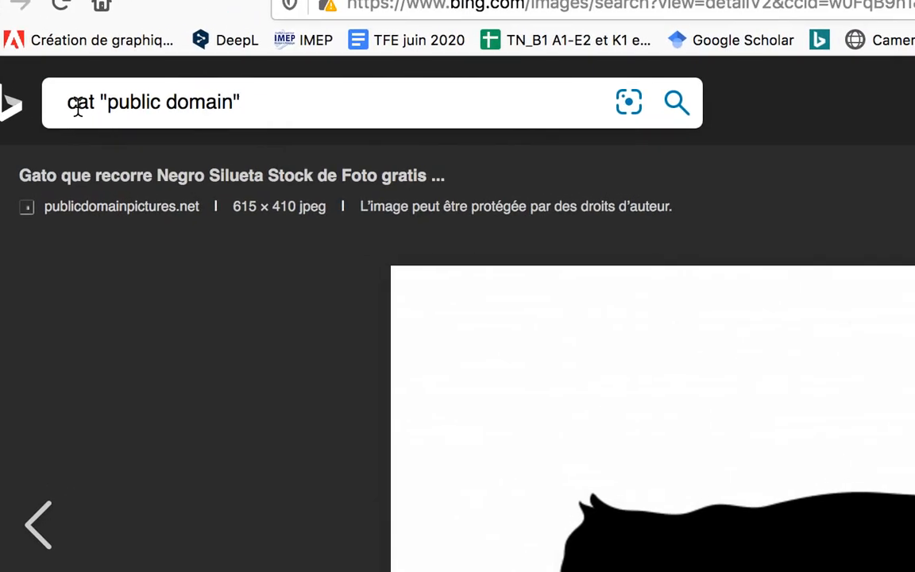
Browse the Bing image results for cat "public domain" to find the walking black cat silhouette.
left_click_drag(99, 103, 249, 104)
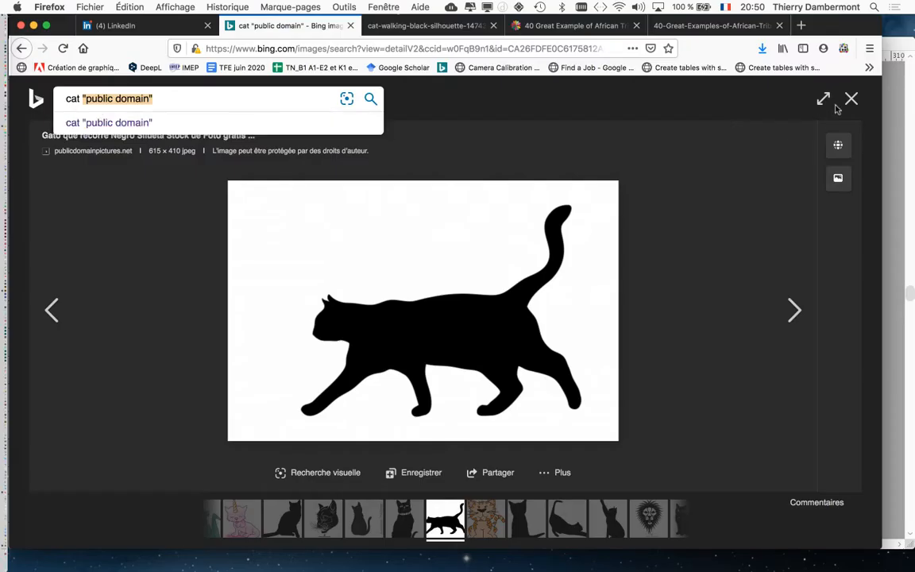
key("Return")
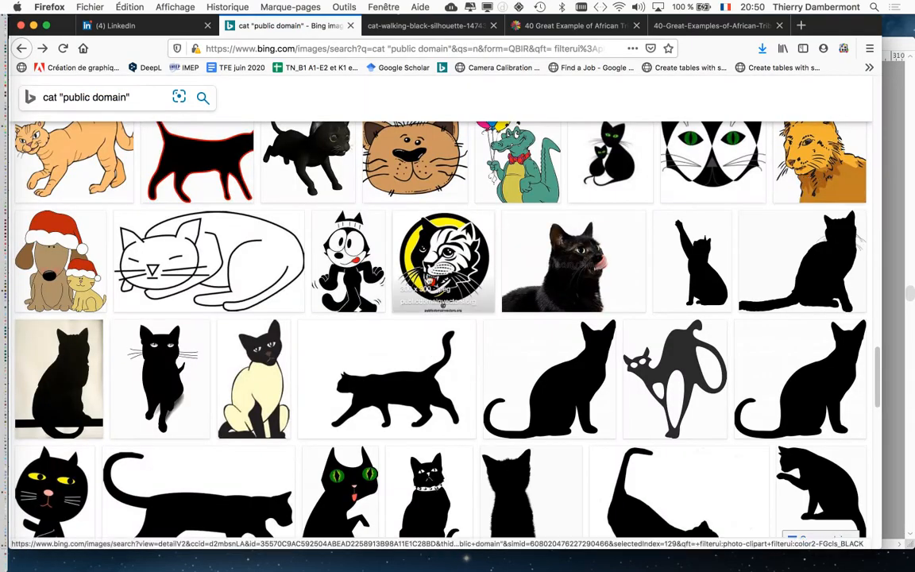
scroll(444, 262, "up", 15)
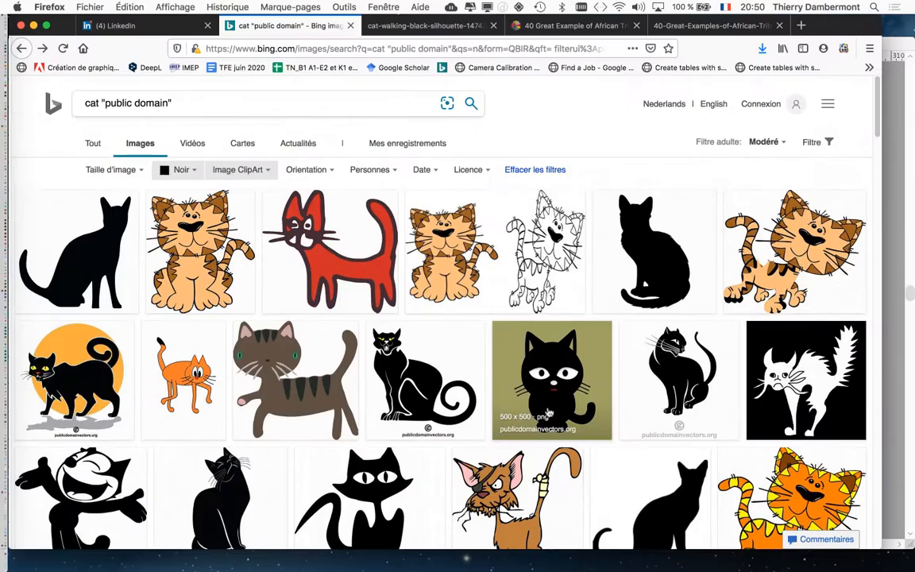
scroll(490, 369, "down", 10)
scroll(542, 411, "down", 10)
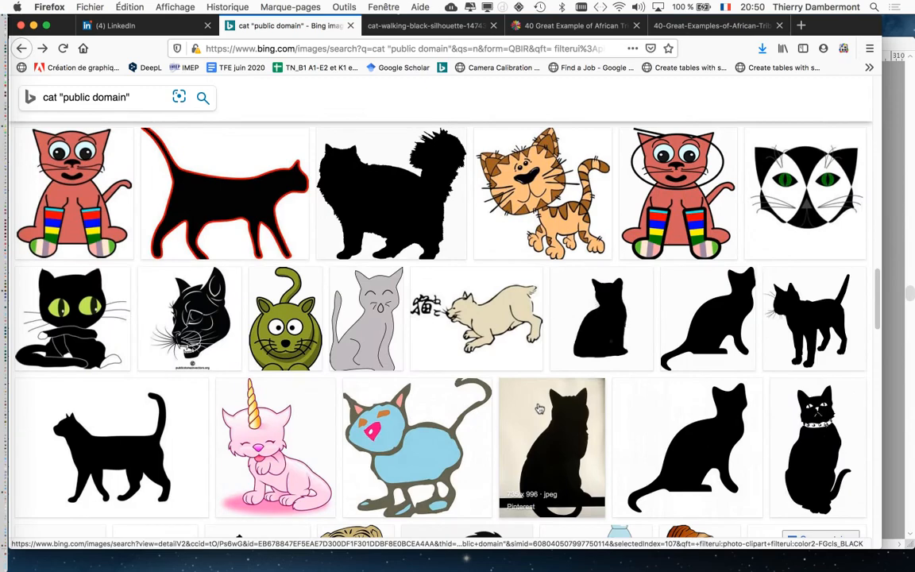
scroll(539, 409, "down", 10)
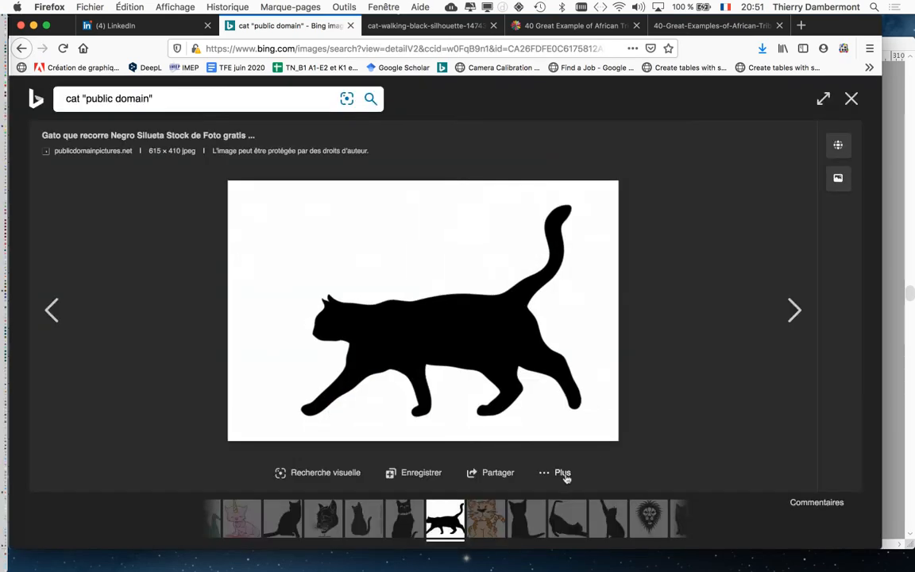
Open the walking black cat silhouette as a standalone image and copy it.
left_click(564, 474)
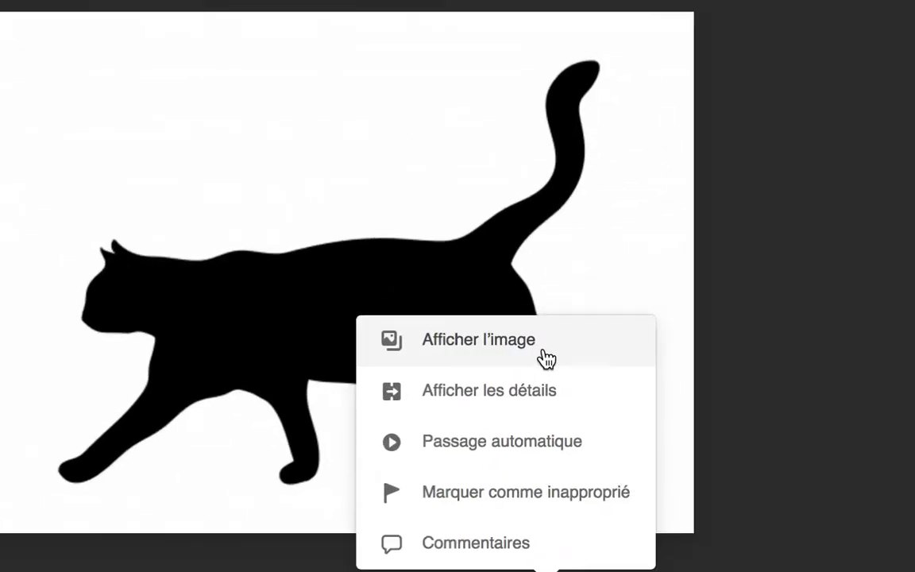
left_click(545, 350)
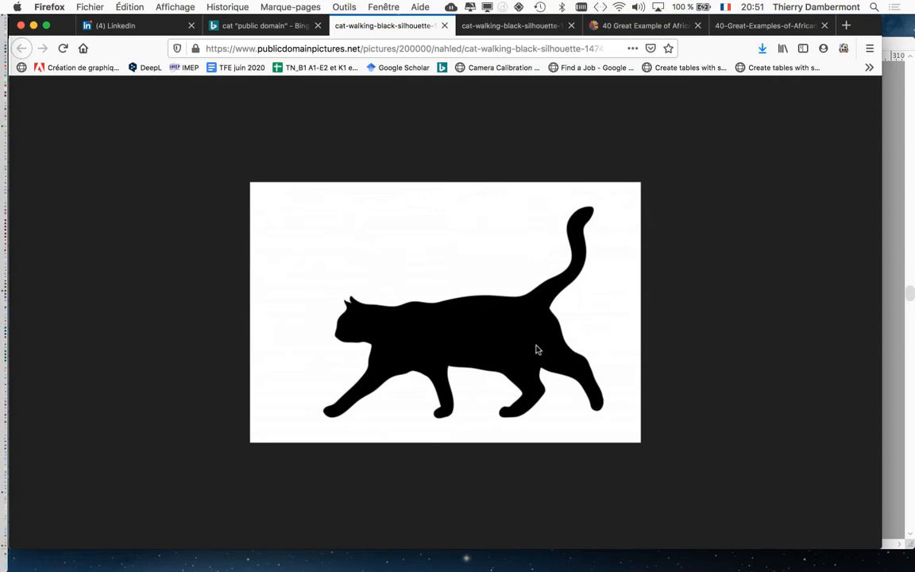
left_click(130, 6)
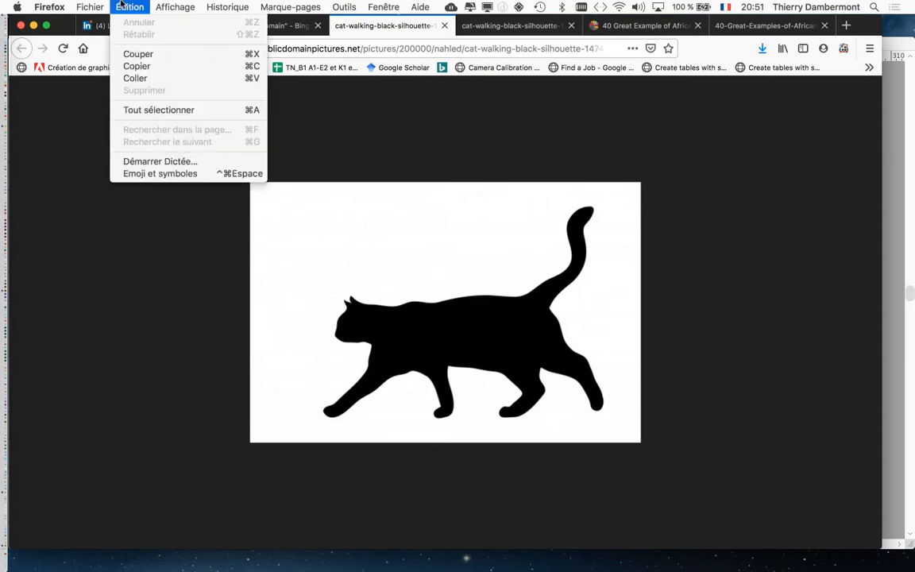
left_click(166, 67)
Switch to Illustrator and create a portrait A4 document from the print presets, using the RGB colour mode.
key("super+Tab")
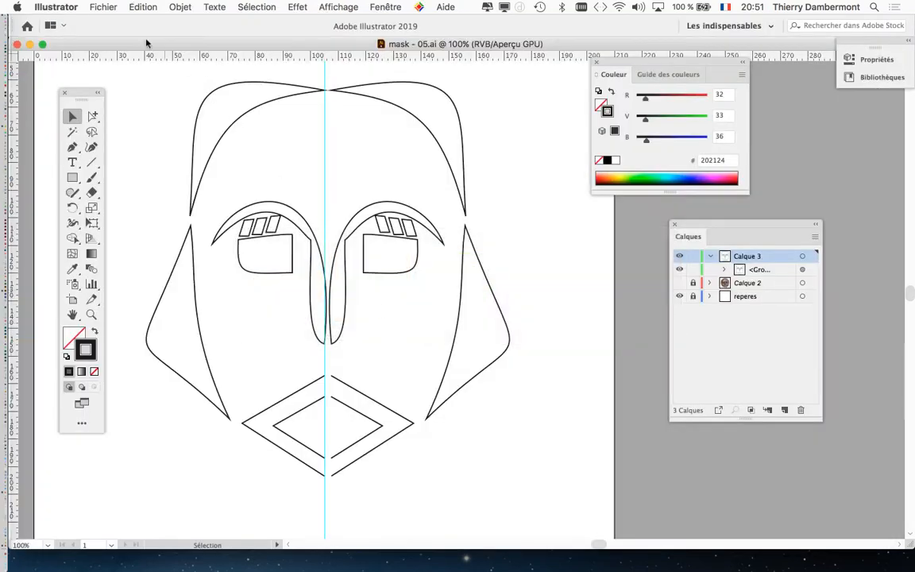
left_click(104, 6)
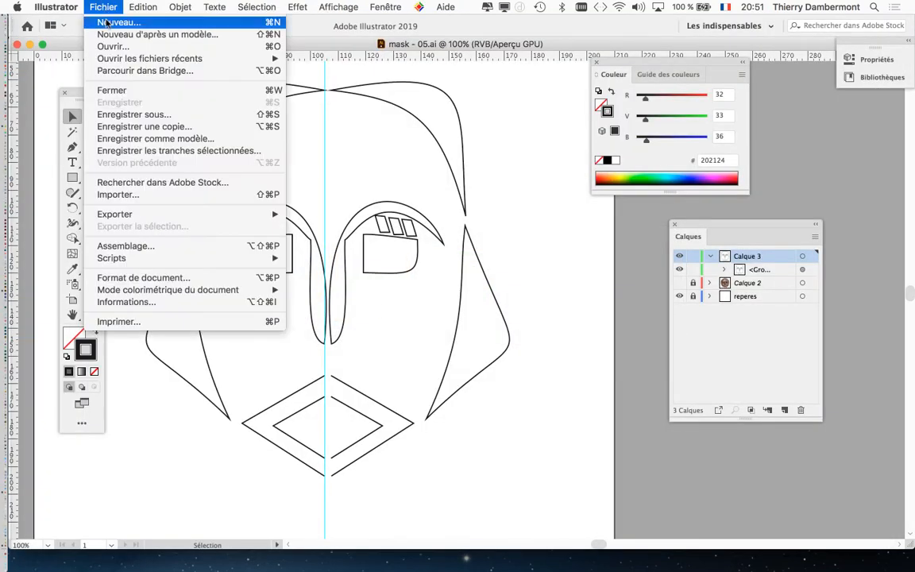
left_click(119, 31)
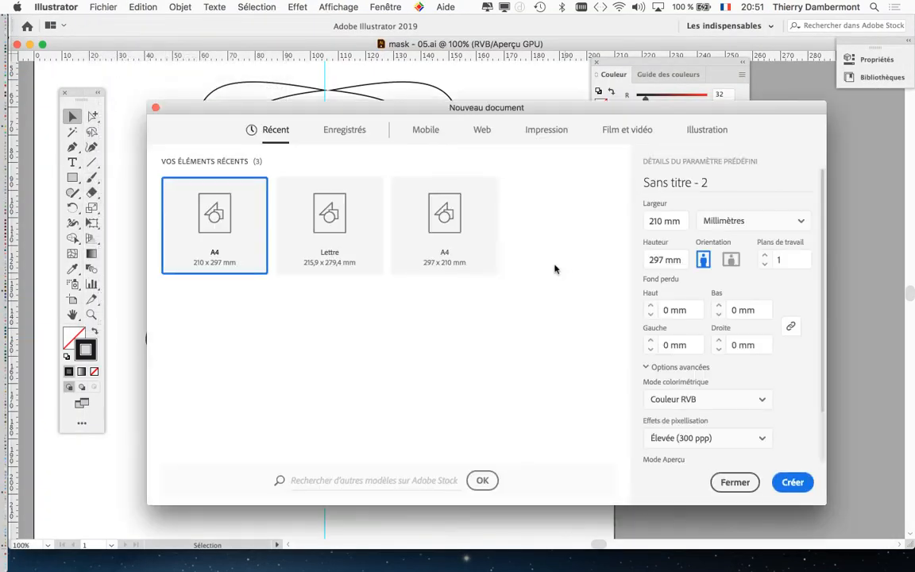
left_click(509, 131)
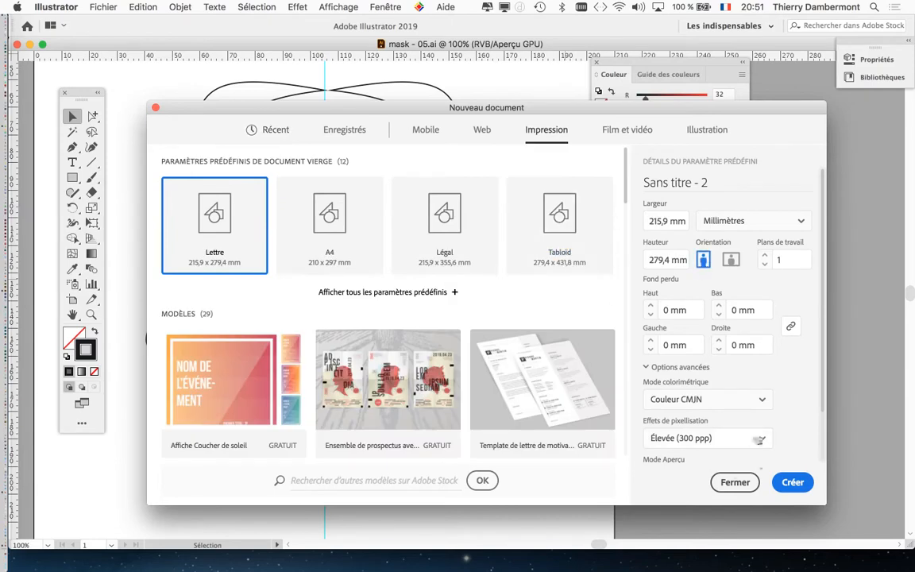
left_click(699, 399)
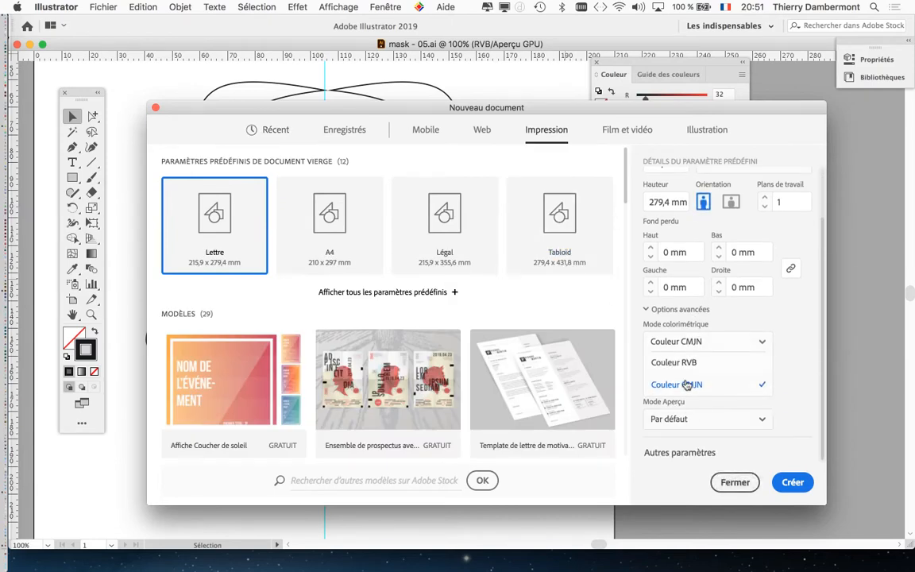
left_click(688, 362)
left_click(296, 202)
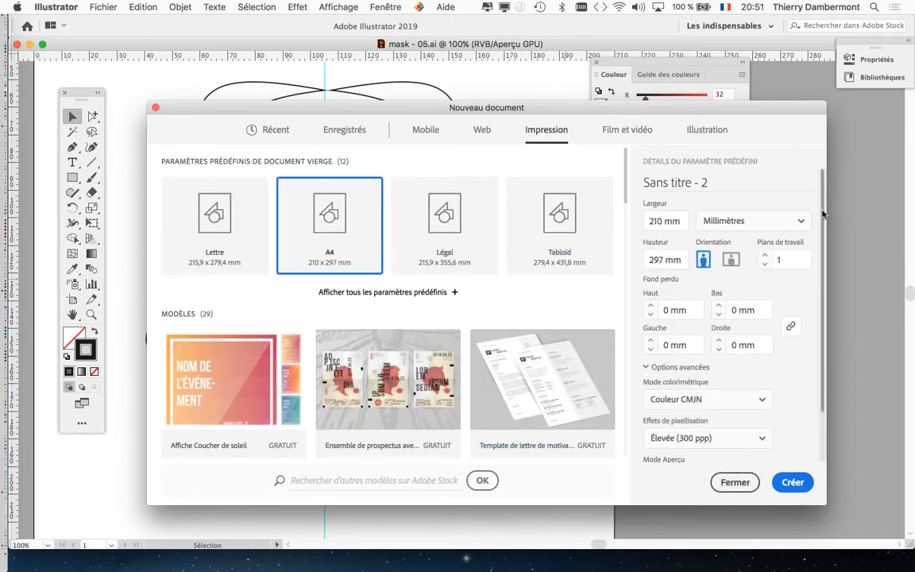
left_click(704, 407)
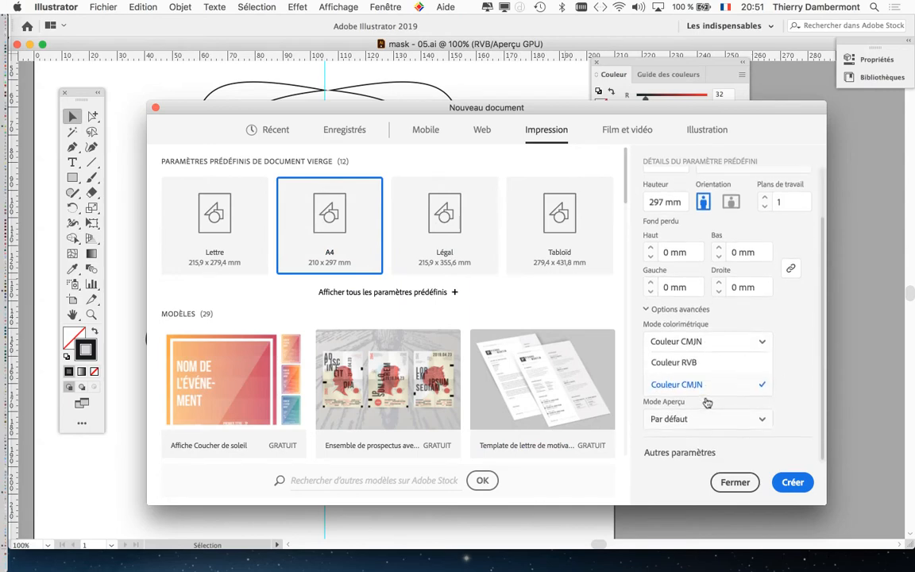
left_click(705, 367)
left_click(792, 482)
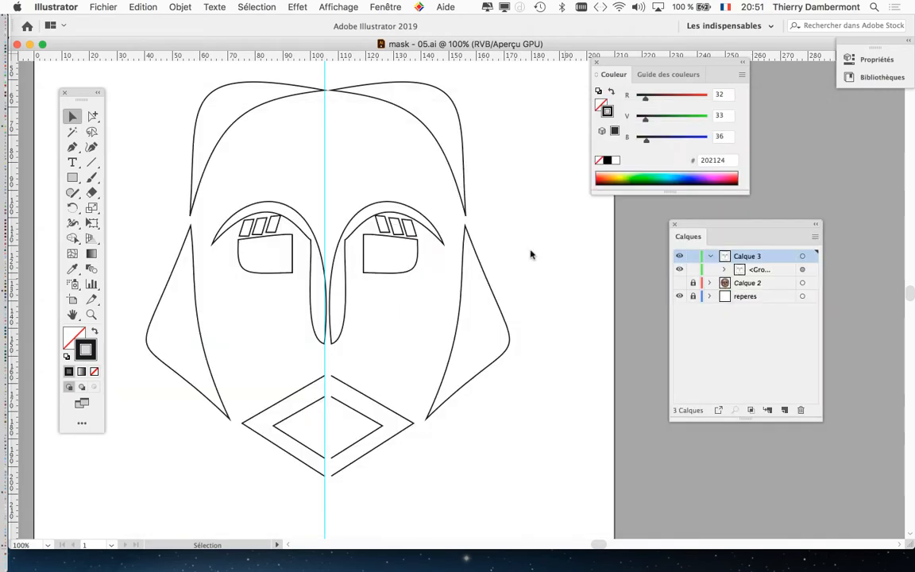
Paste the copied cat image, accept the colour profile prompt, and align the image with the artboard's left edge.
left_click_drag(431, 245, 343, 232)
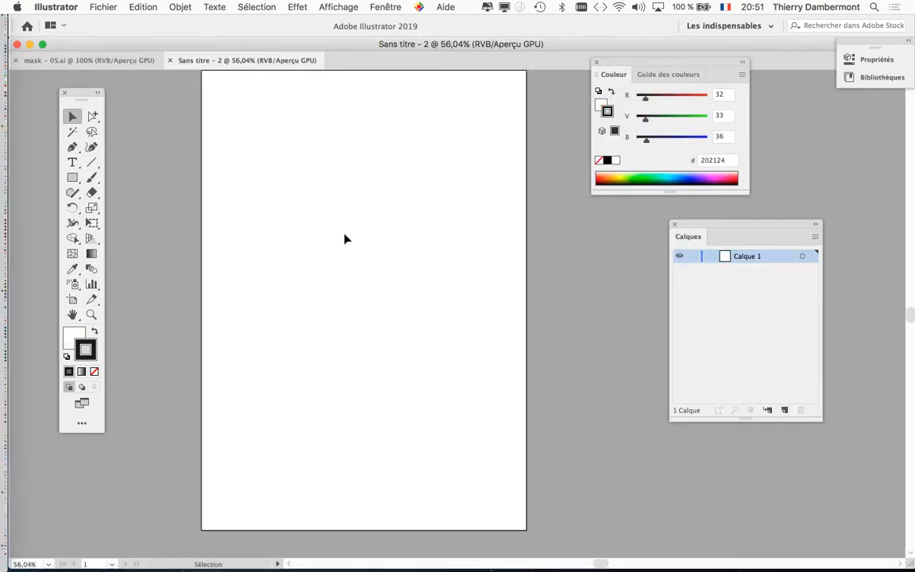
left_click(143, 6)
left_click(155, 73)
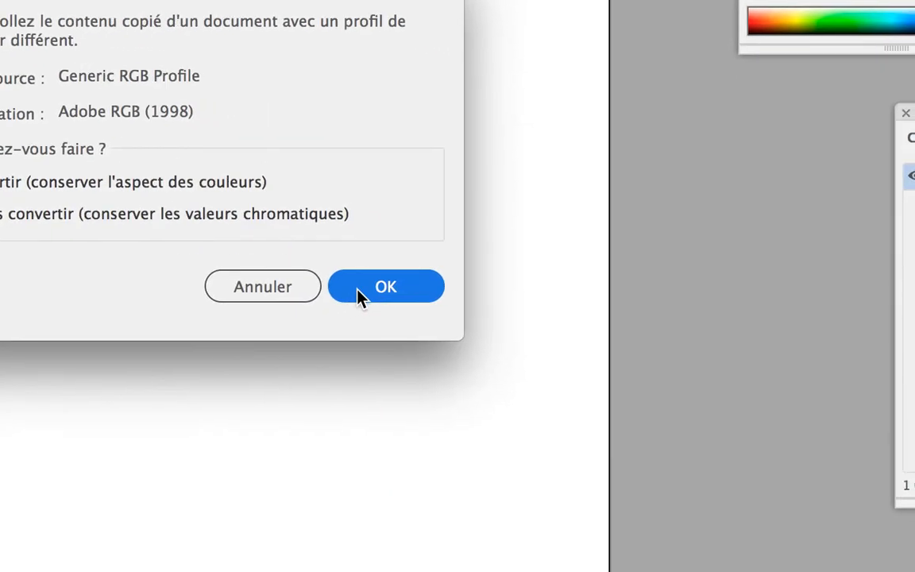
left_click(360, 292)
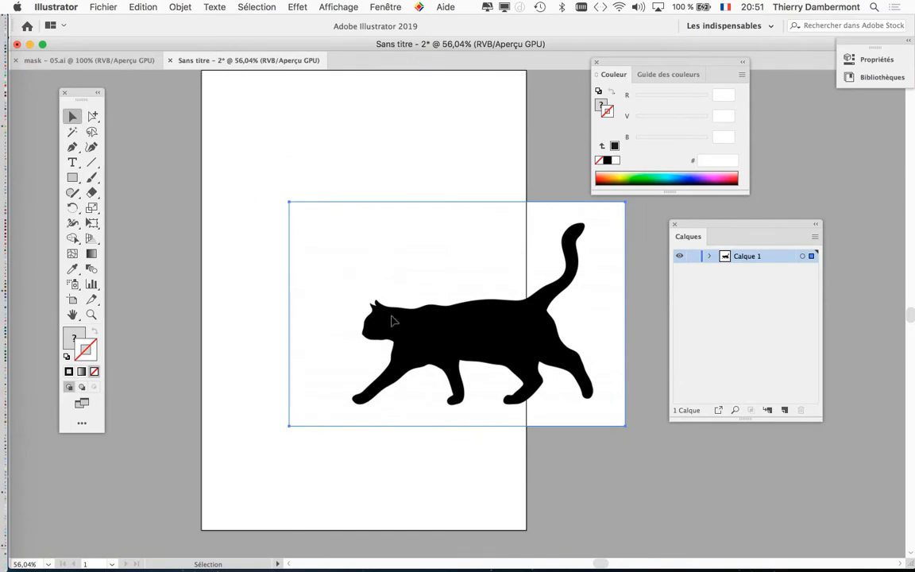
left_click_drag(391, 320, 304, 288)
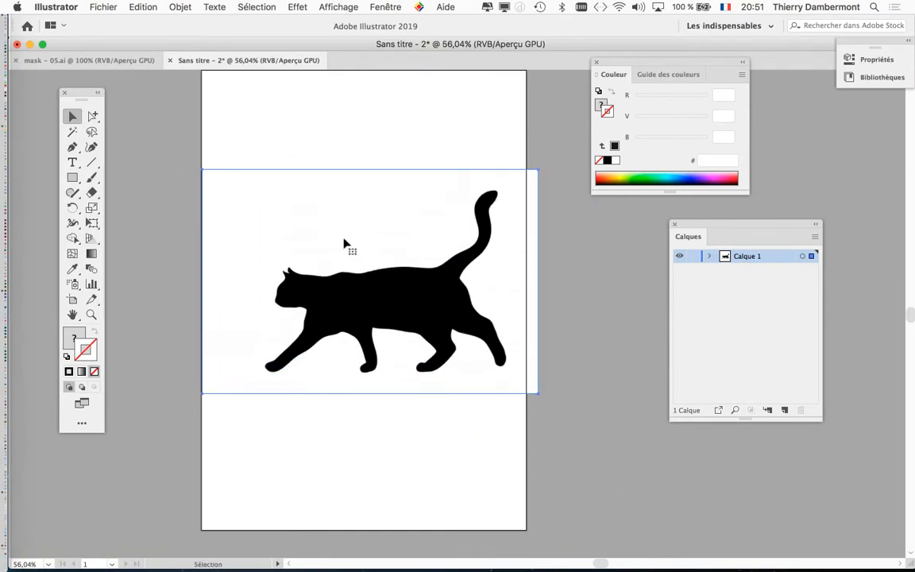
Show the transparency grid to check the background of the cat image, and hide the grid again.
left_click(334, 7)
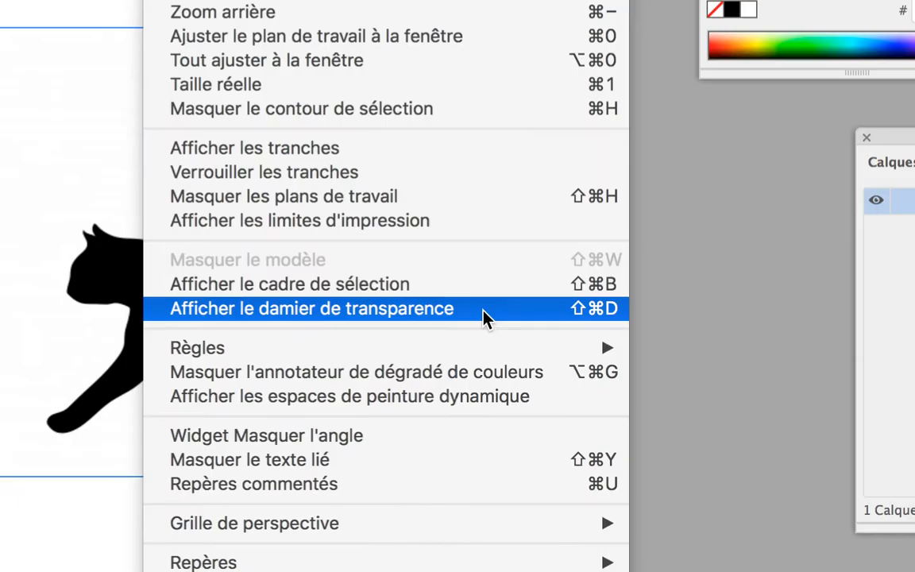
left_click(483, 315)
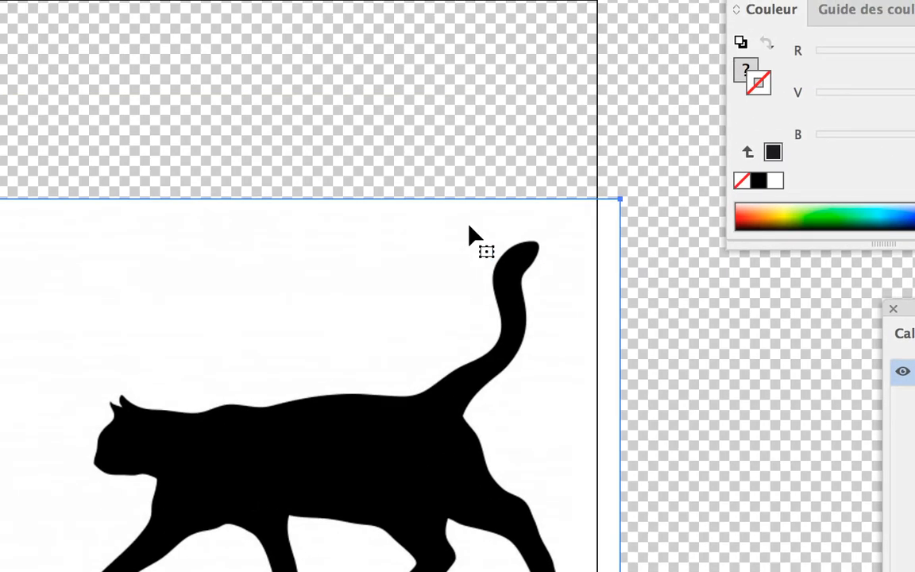
left_click(389, 12)
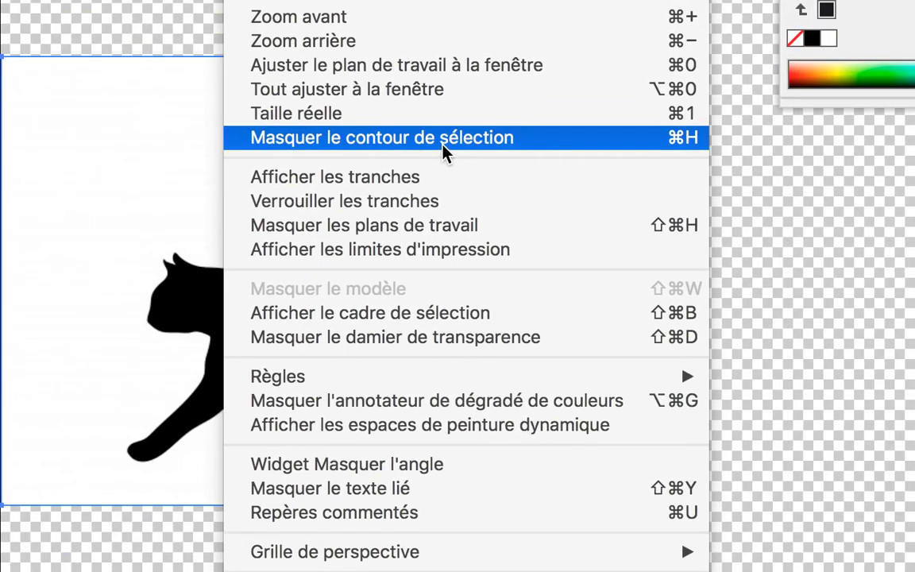
left_click(443, 151)
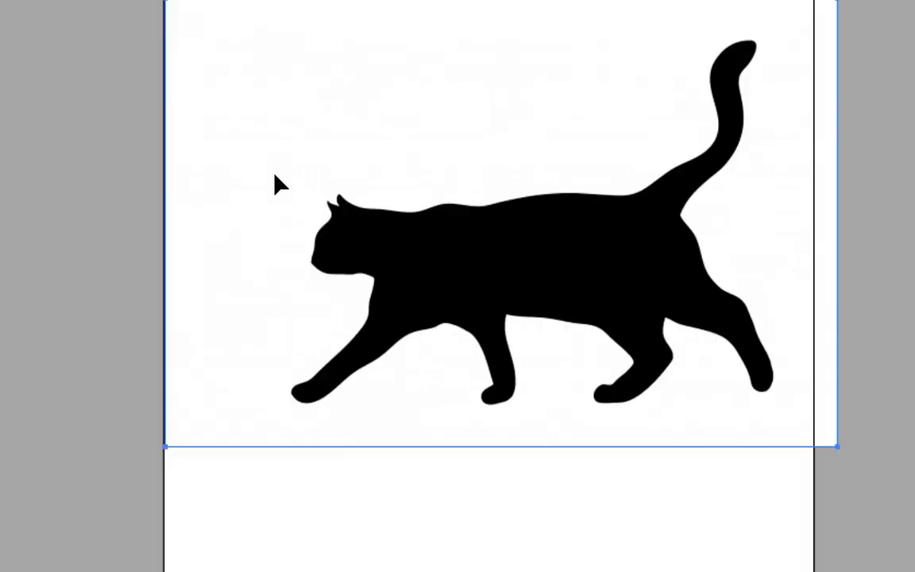
Shift the cat image slightly left so that its right edge meets the artboard's right edge.
left_click_drag(310, 205, 284, 201)
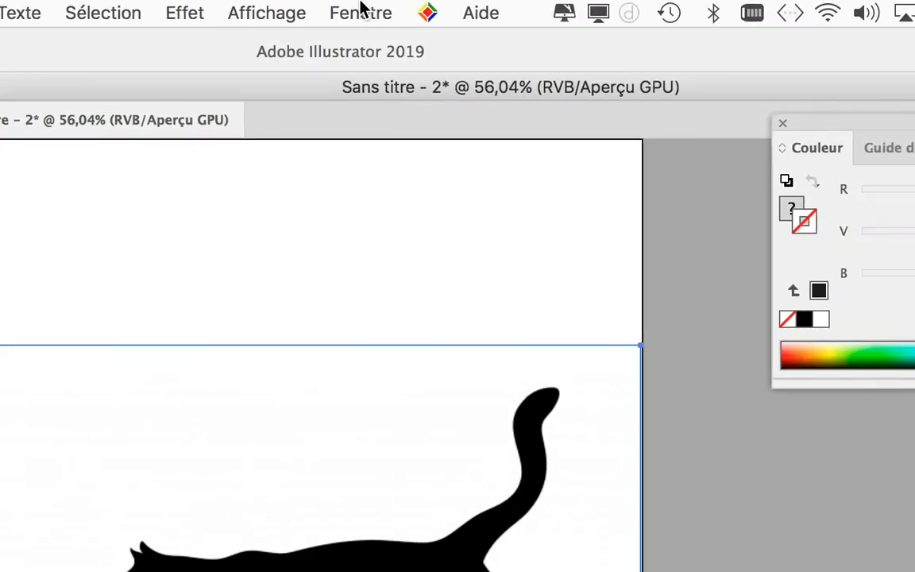
Open the Image Trace settings for the selected cat image, move the panel clear of the cat, and preview the default black-and-white trace.
left_click(360, 11)
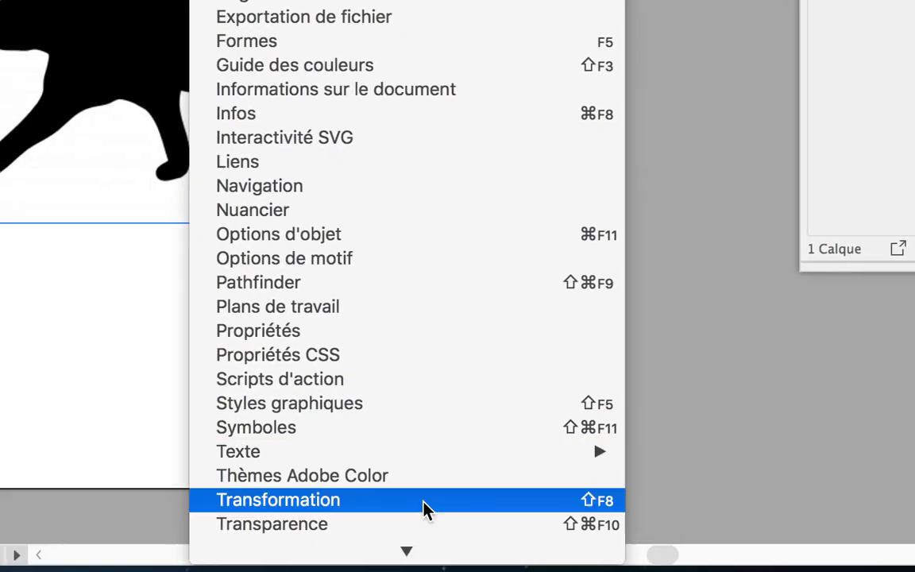
scroll(423, 503, "down", 5)
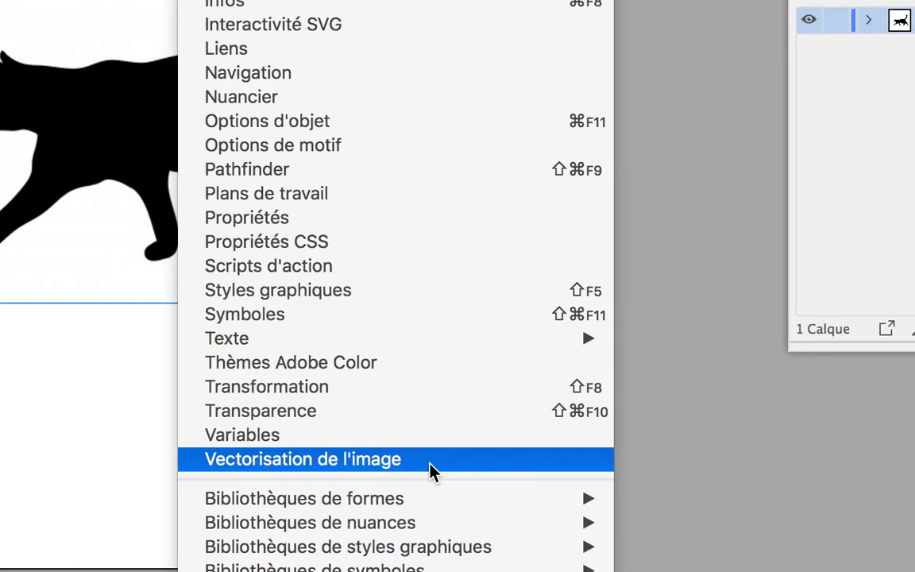
left_click(446, 383)
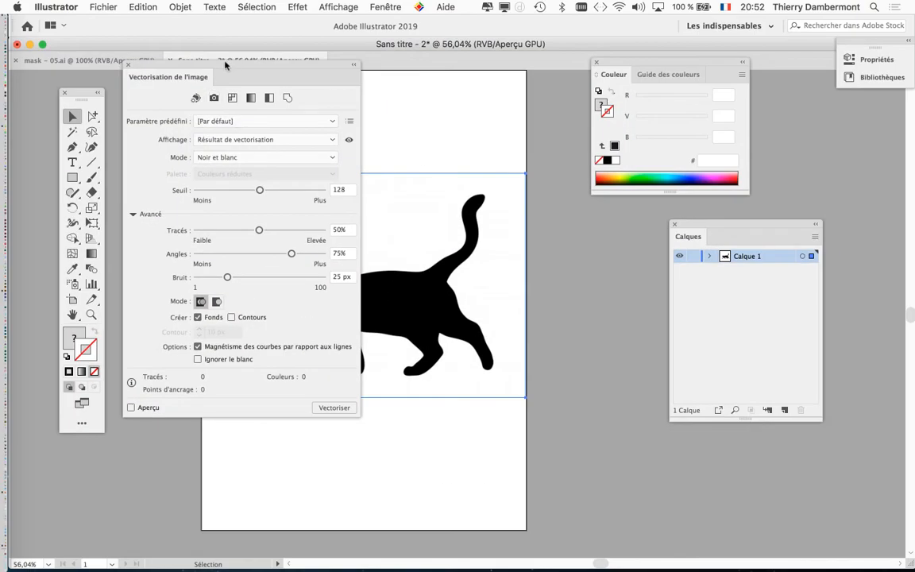
left_click_drag(225, 63, 593, 27)
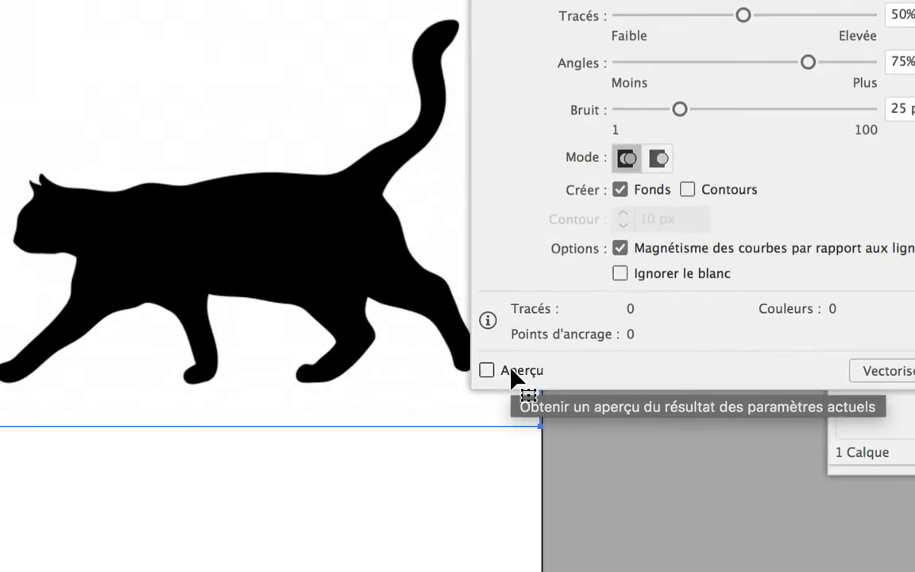
left_click(512, 373)
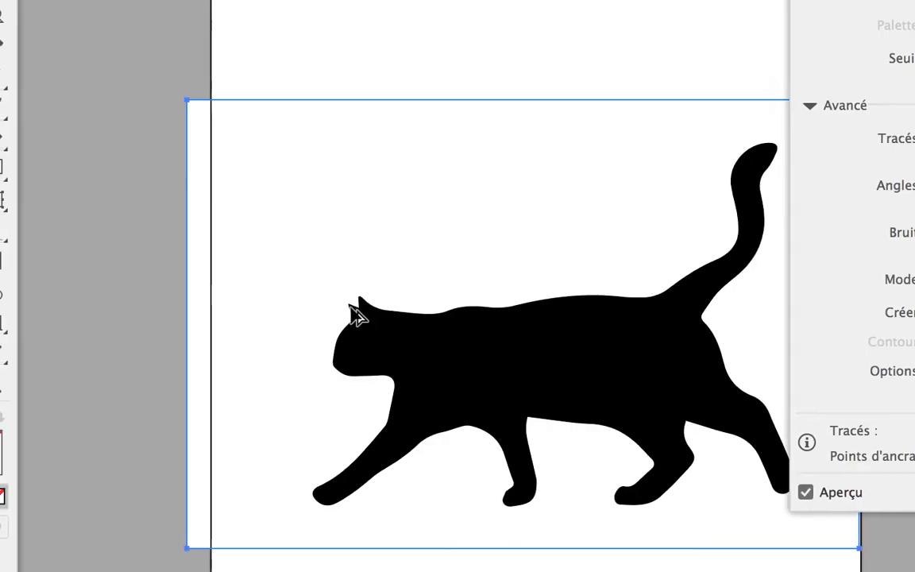
Examine the cat's ears up close, comparing the tracing result with the original pixel image.
scroll(358, 315, "up", 5)
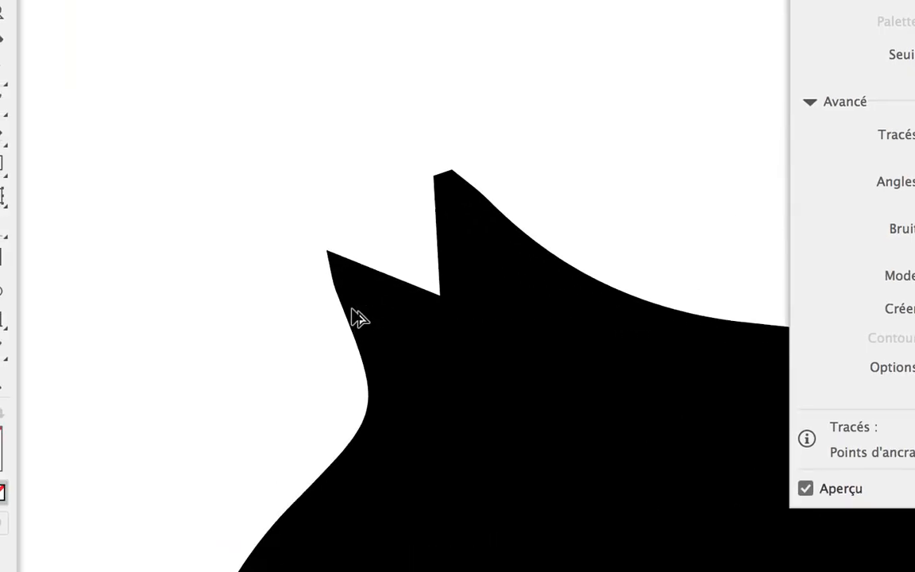
scroll(359, 306, "up", 1)
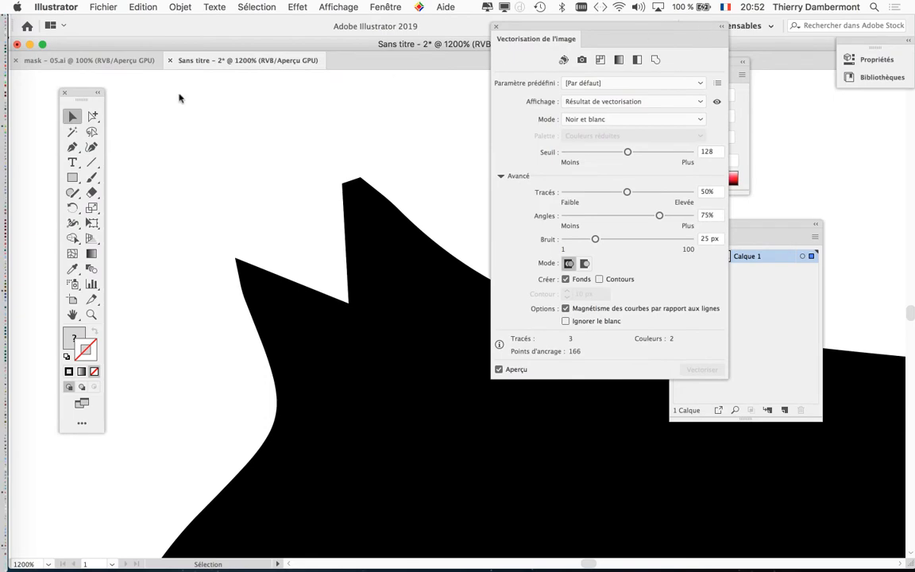
left_click_drag(699, 38, 188, 92)
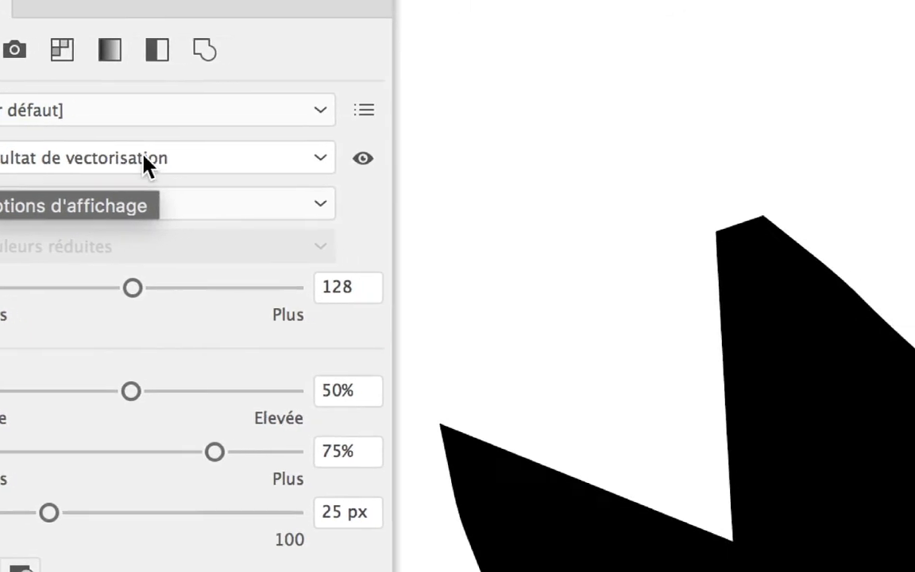
left_click(359, 159)
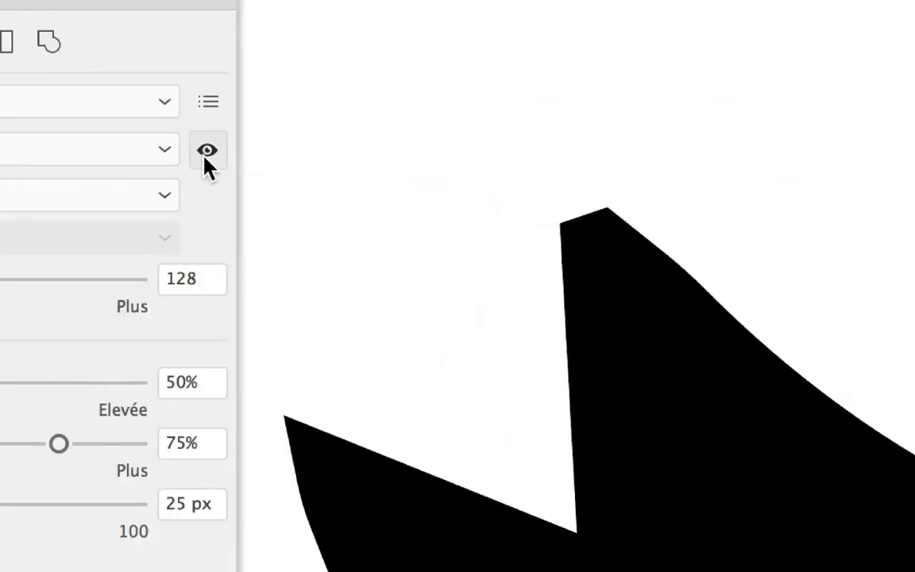
left_click(332, 152)
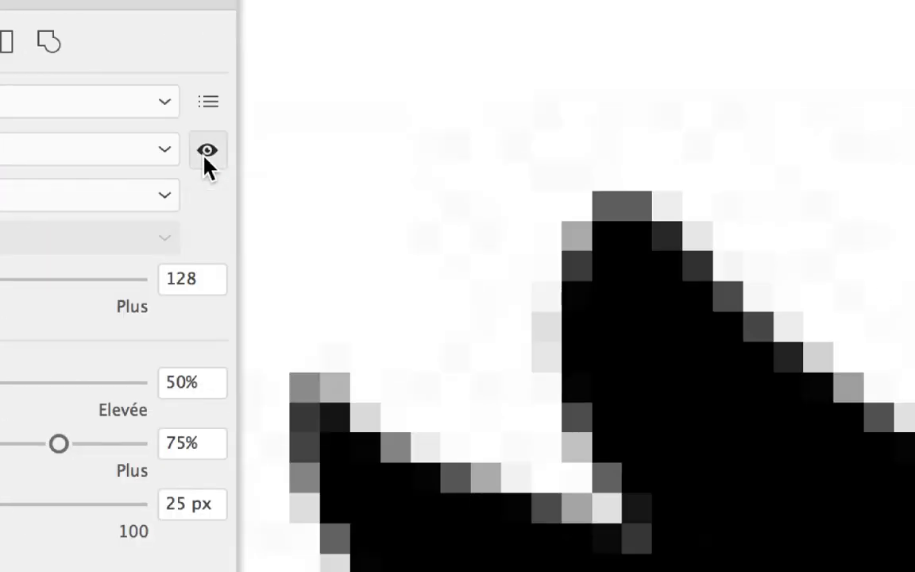
left_click(204, 156)
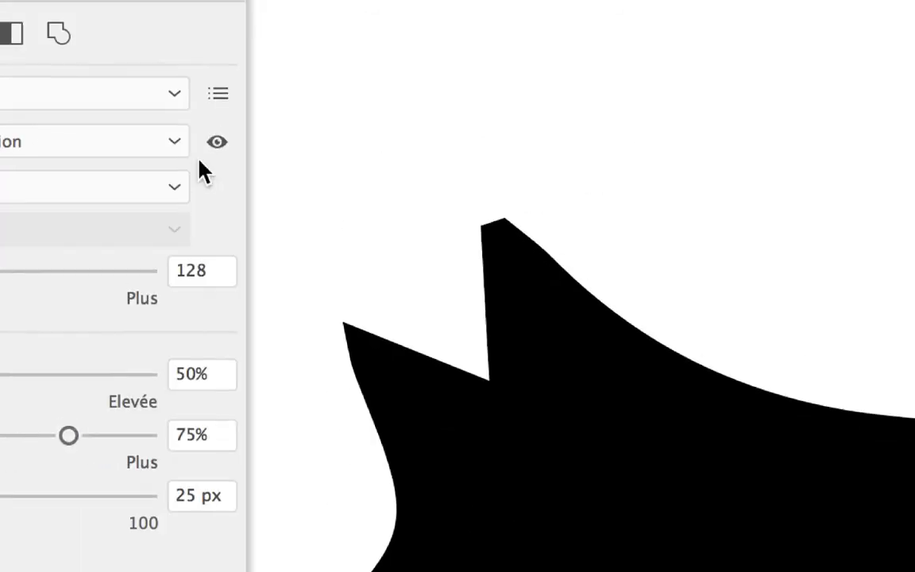
left_click(123, 104)
scroll(321, 270, "down", 2)
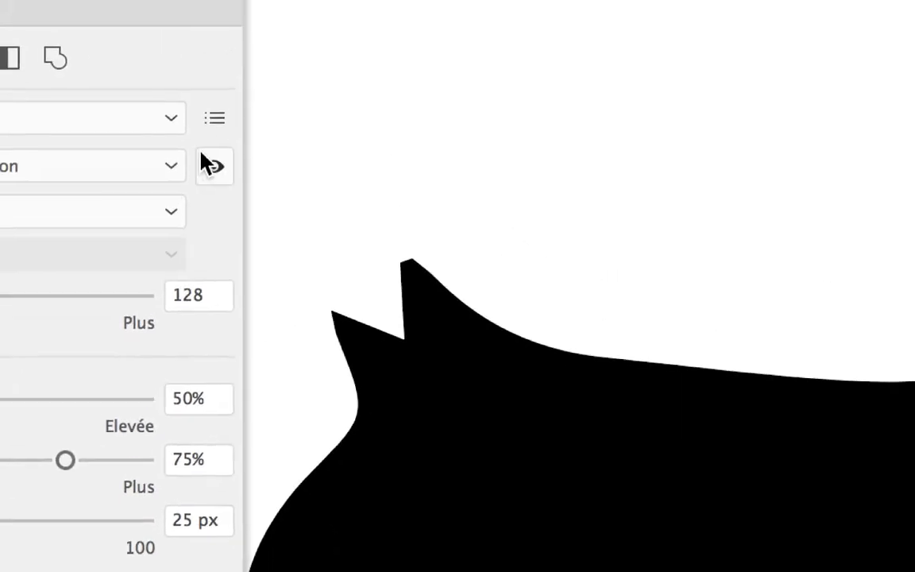
left_click(202, 156)
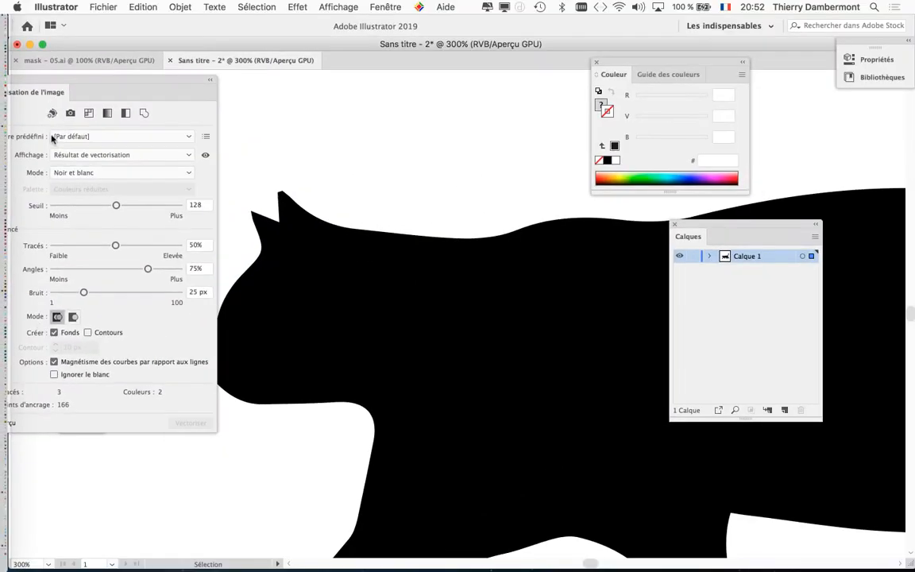
Uncover the cat's head by moving the Image Trace panel, and show the transparency grid behind the whole traced cat.
left_click_drag(81, 68, 564, 95)
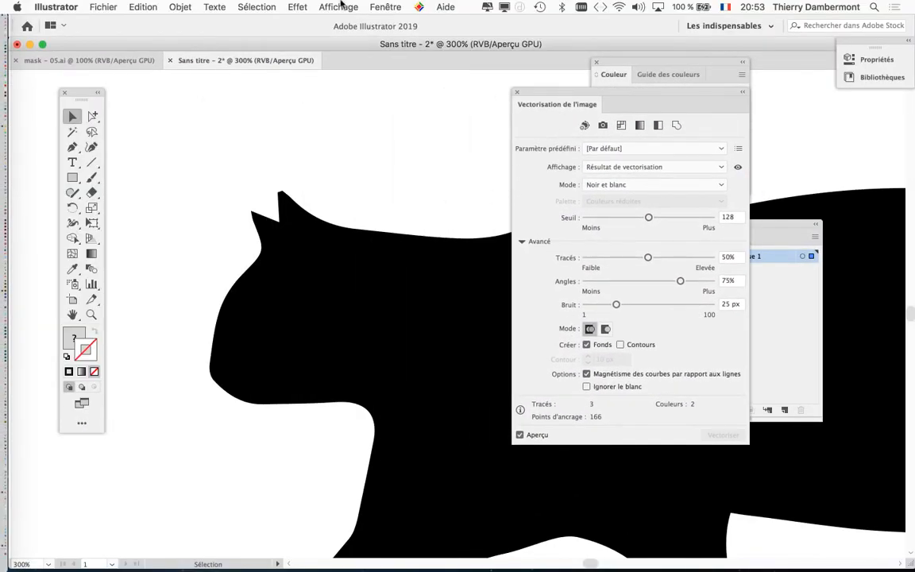
left_click(339, 6)
left_click(411, 310)
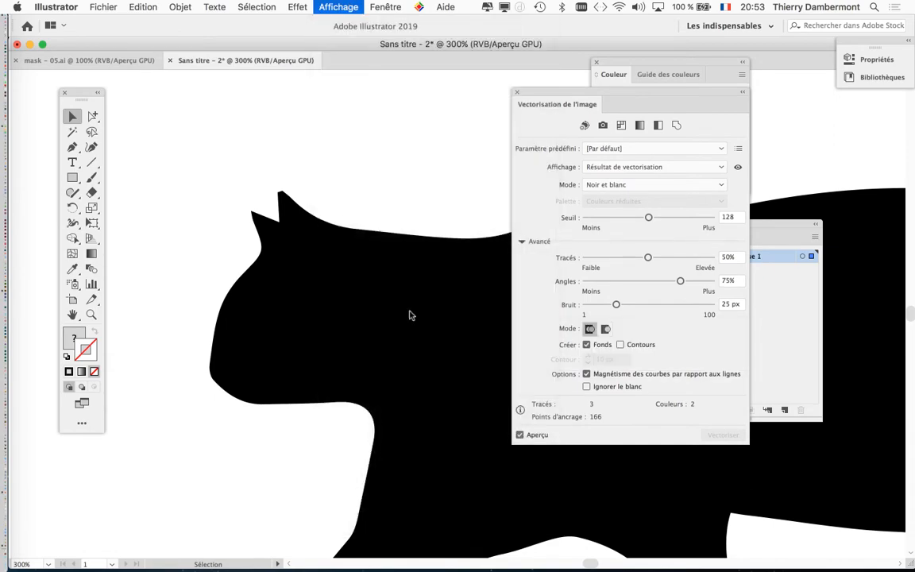
key("super+minus")
key("super+minus")
key("super+minus")
key("super+minus")
left_click_drag(407, 306, 263, 264)
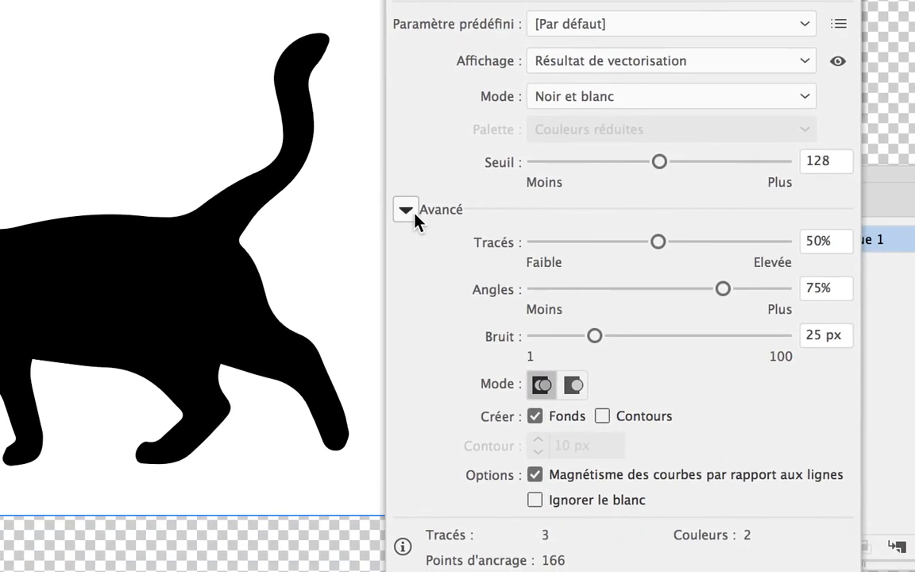
Enable the Ignore White option in the advanced trace settings, toggling it to compare the cat's background with and without white.
left_click(852, 329)
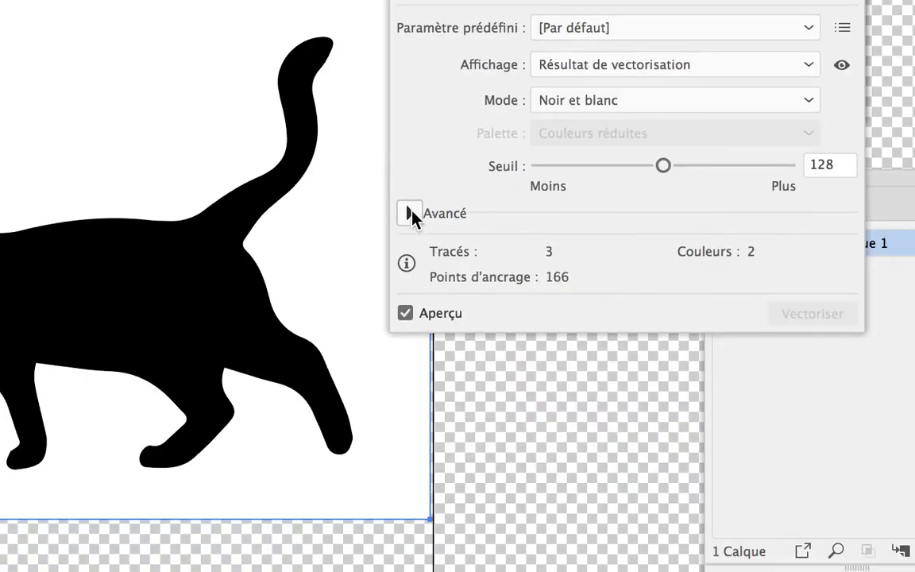
left_click(372, 394)
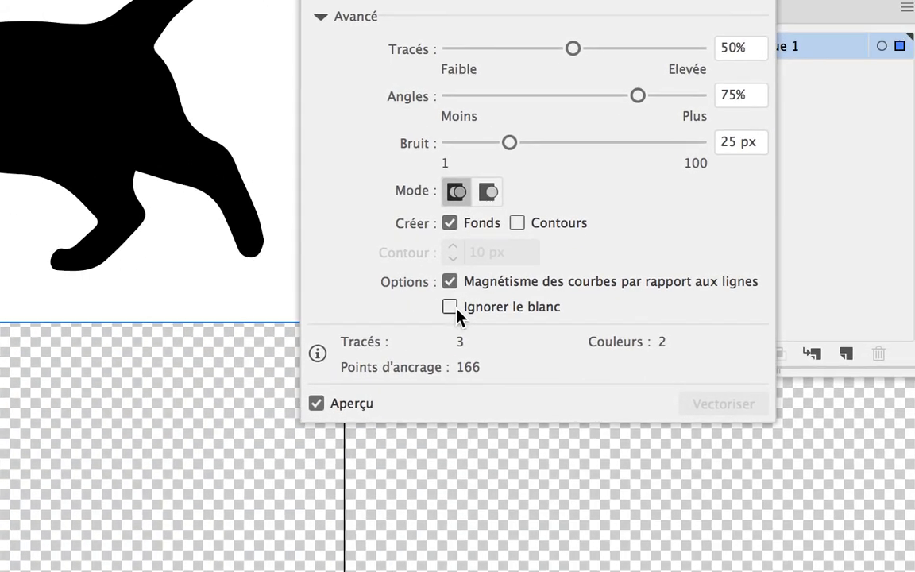
left_click(451, 307)
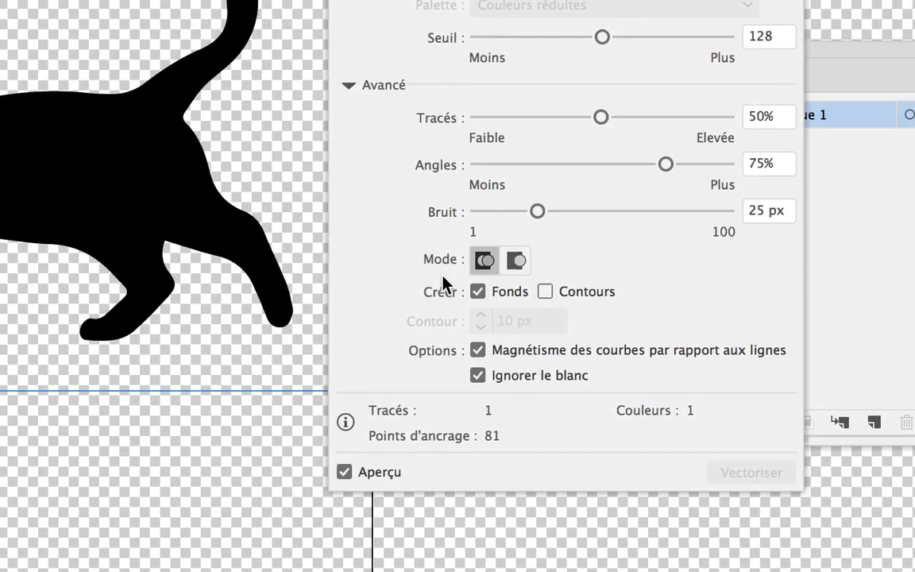
left_click(508, 376)
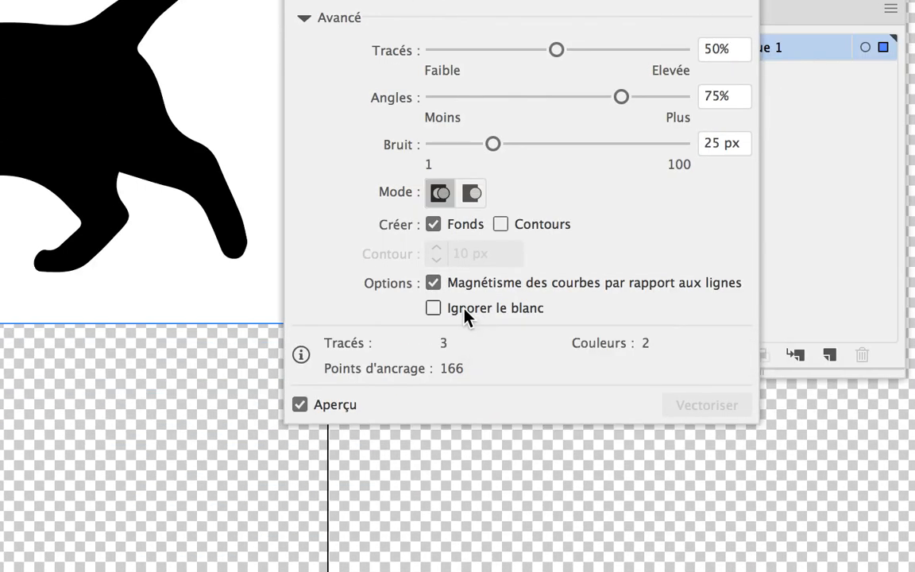
left_click(465, 310)
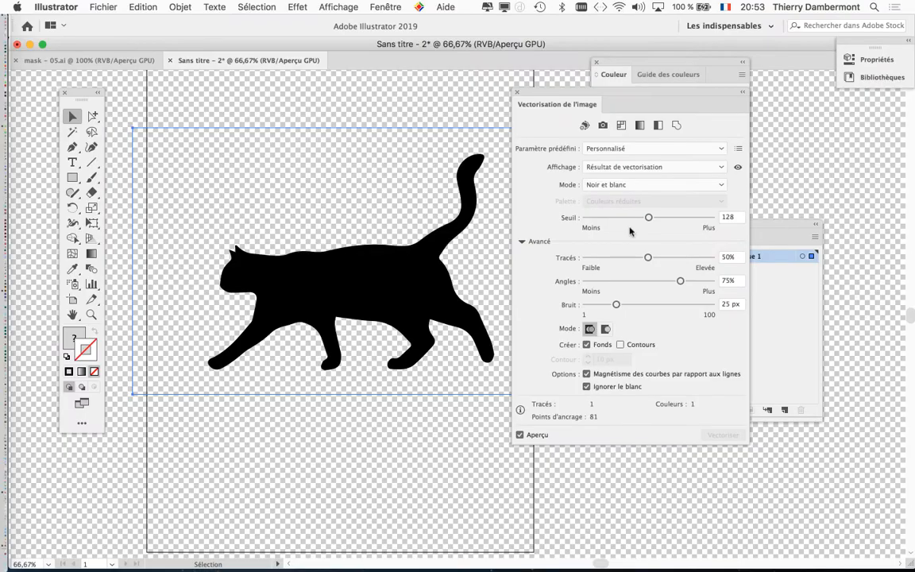
Move the Image Trace panel clear of the artboard and hide the transparency grid.
left_click_drag(518, 93, 574, 95)
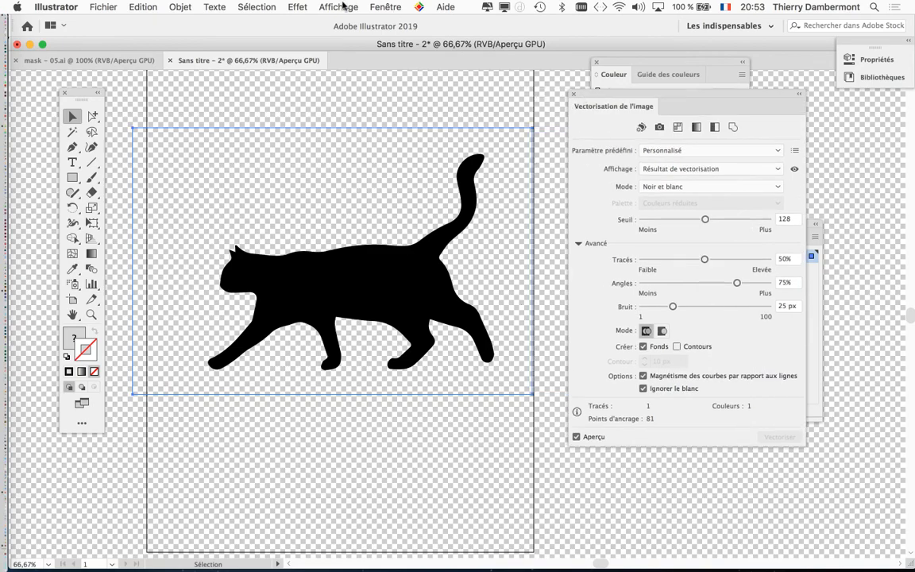
left_click(343, 7)
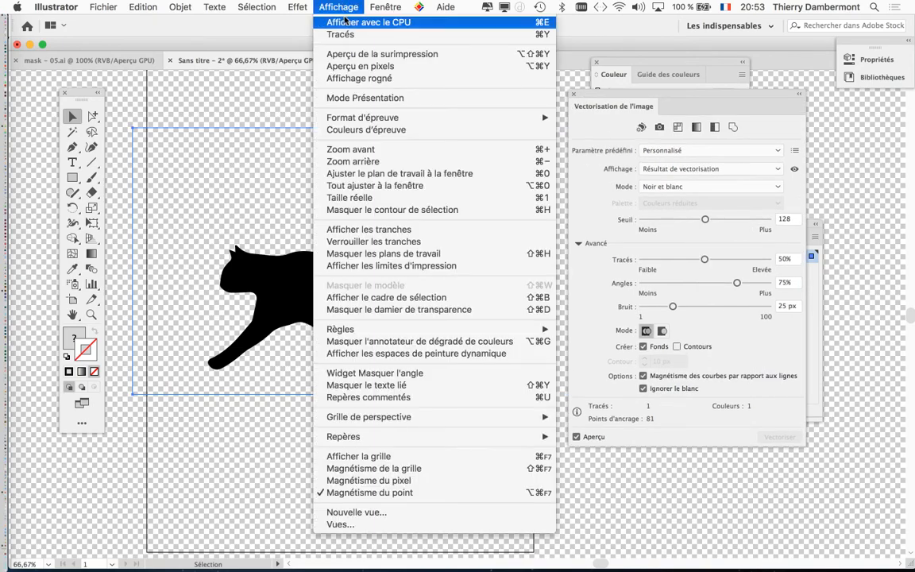
left_click(395, 310)
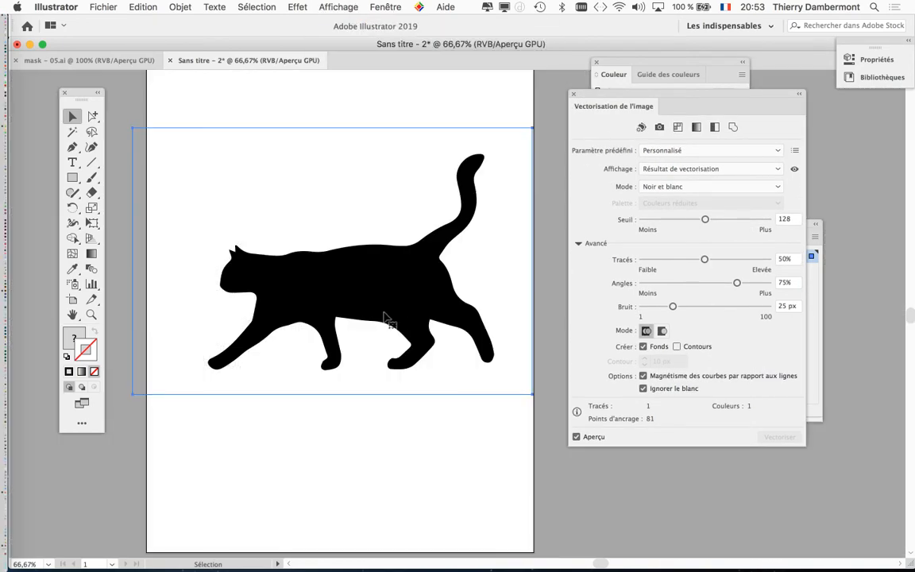
Move the traced cat partly off the artboard's left edge and bring it back over the artboard.
scroll(386, 312, "down", 1)
left_click_drag(385, 314, 267, 282)
key("space")
left_click_drag(275, 333, 462, 359)
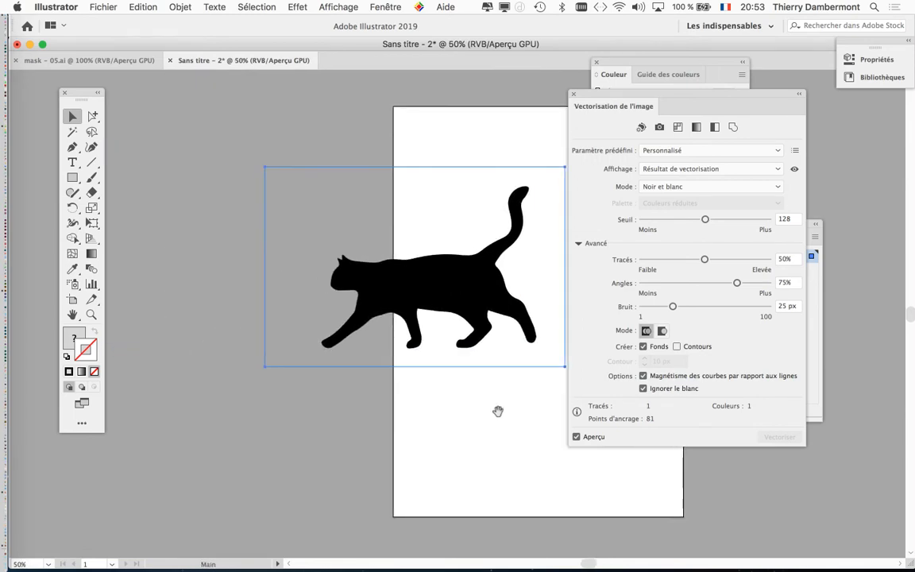
left_click_drag(447, 288, 417, 301)
scroll(341, 429, "right", 5)
left_click_drag(310, 277, 410, 285)
Expand the image tracing of the cat into editable vector paths.
left_click(178, 6)
mouse_move(233, 295)
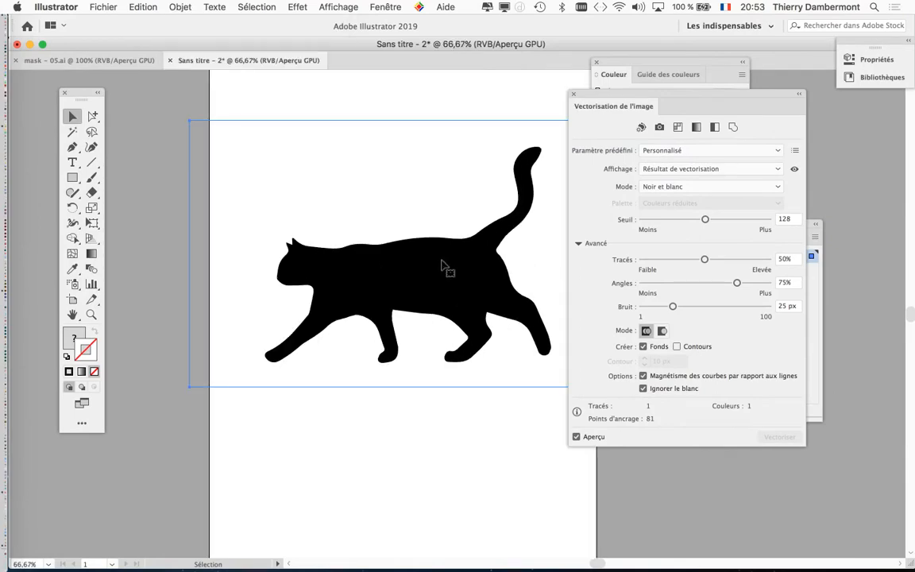
scroll(384, 268, "right", 3)
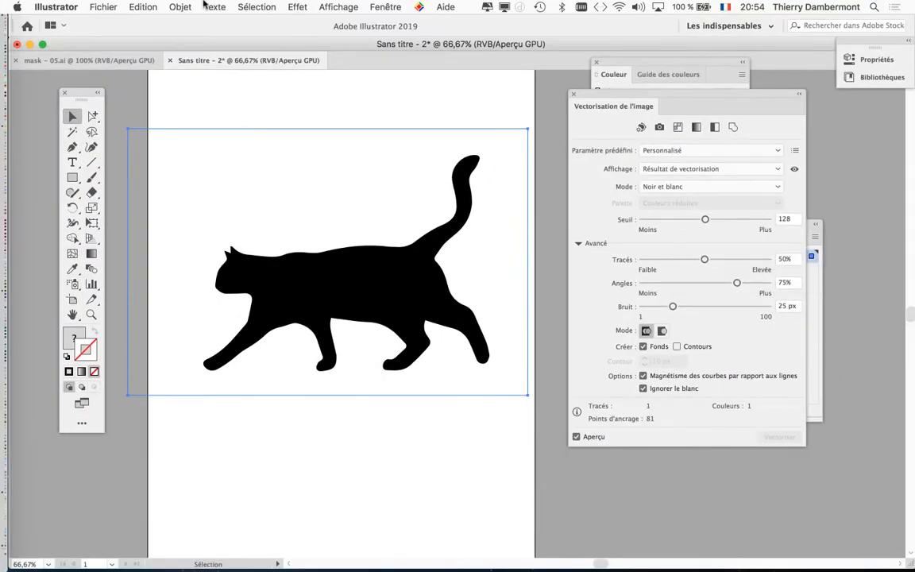
left_click(181, 6)
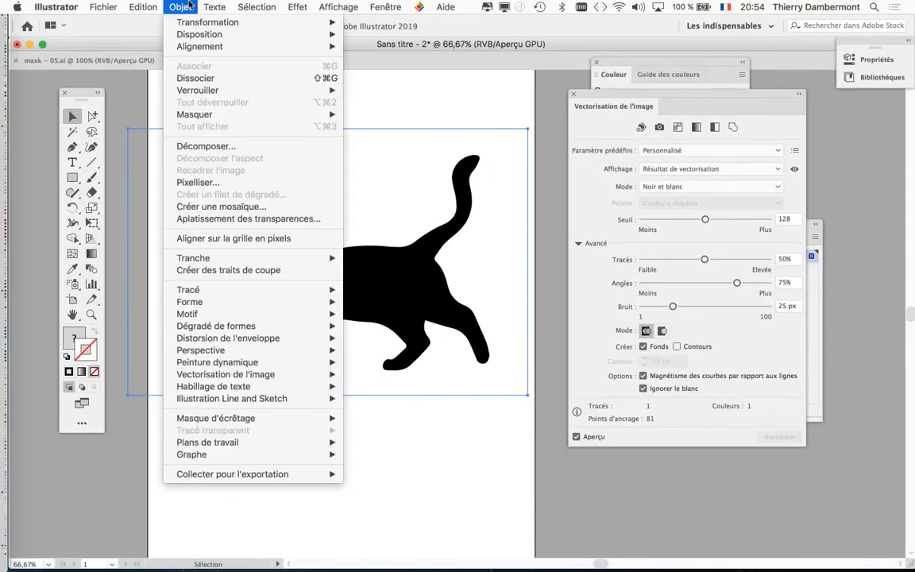
mouse_move(254, 379)
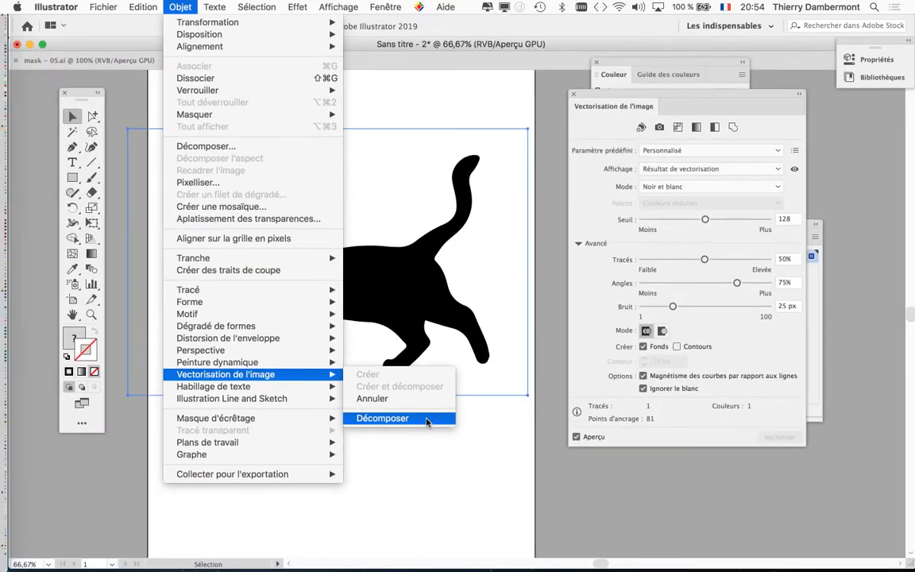
left_click(427, 419)
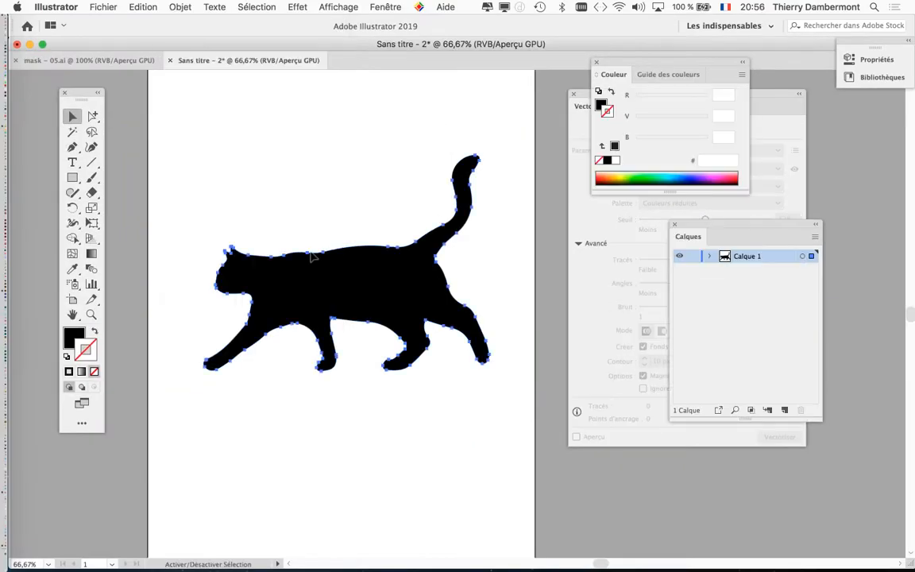
Try simplifying the expanded cat path with a 33° corner angle threshold and a near-minimum curve setting, and cancel the dialog.
left_click(173, 7)
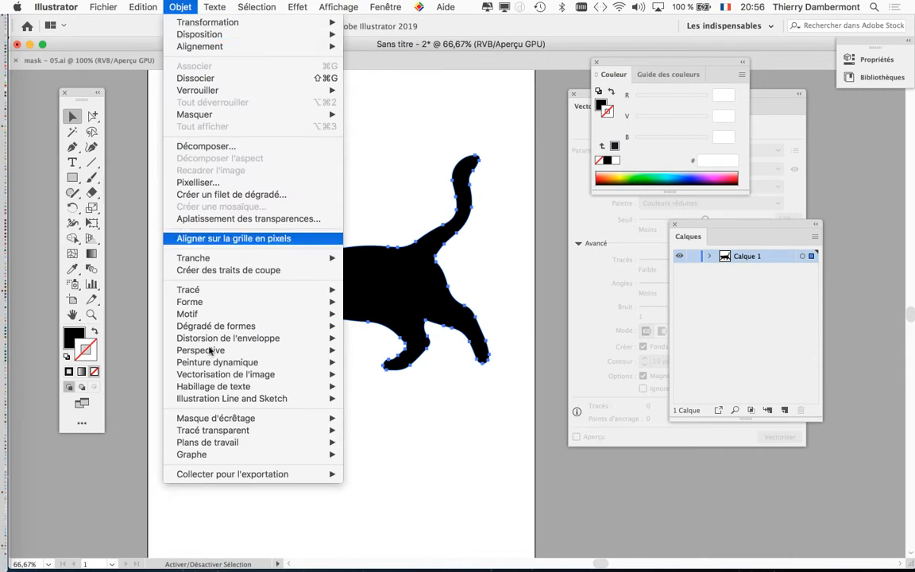
mouse_move(209, 293)
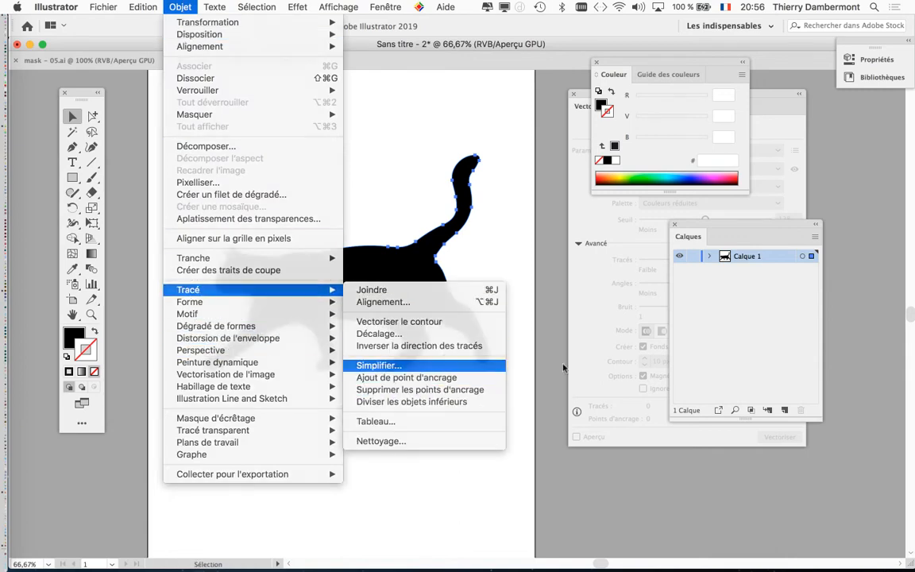
left_click(508, 371)
left_click(499, 327)
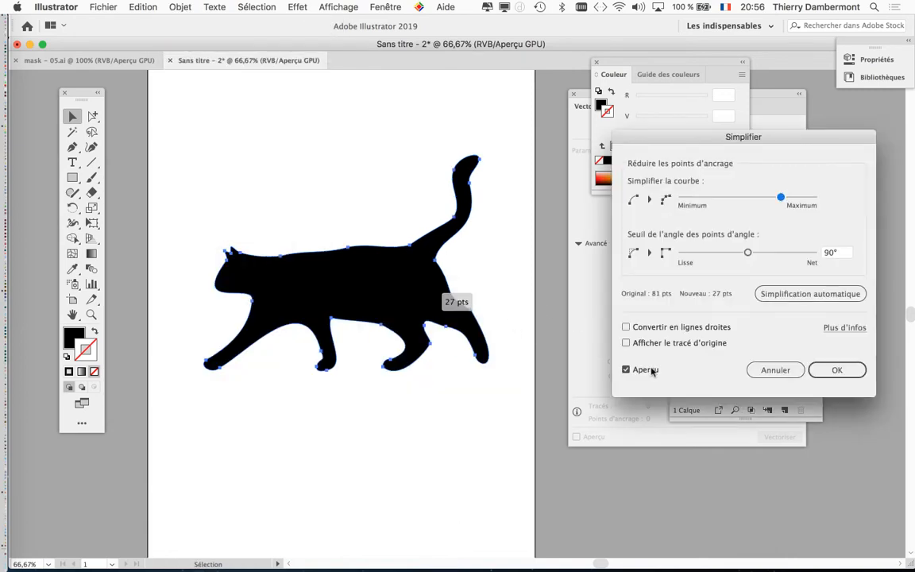
left_click_drag(747, 253, 706, 253)
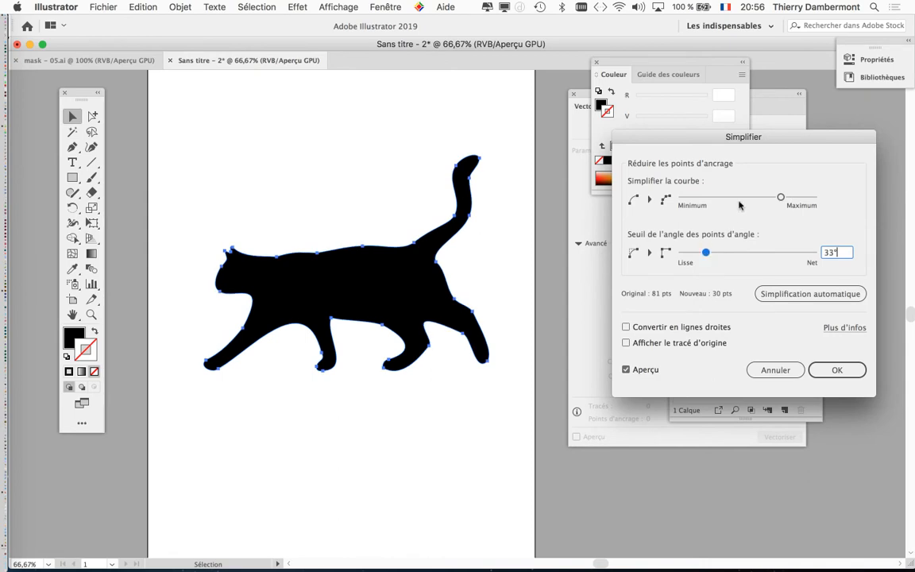
left_click(703, 197)
mouse_move(703, 197)
left_mouse_down()
mouse_move(682, 199)
mouse_move(754, 198)
mouse_move(689, 199)
left_mouse_up()
left_click(775, 370)
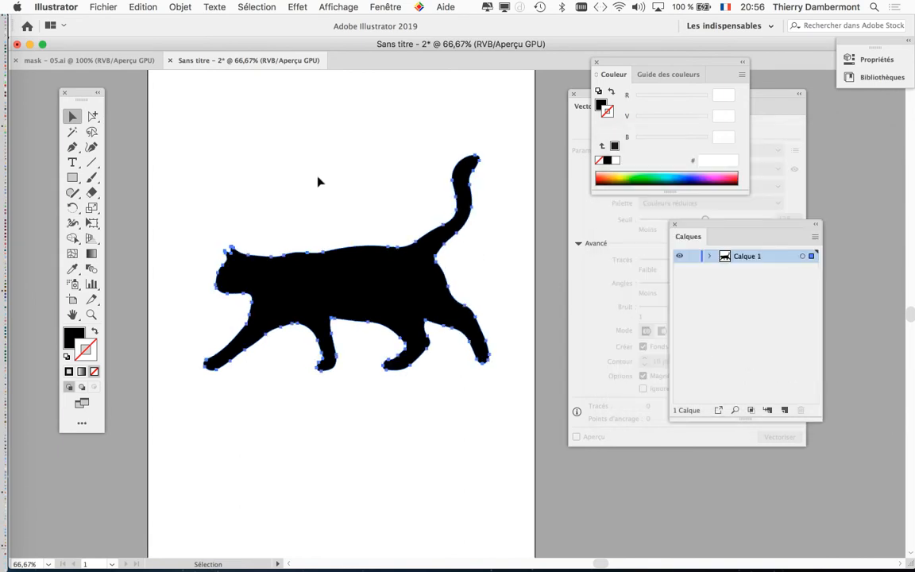
Duplicate the cat and place the copy below the original, straddling the artboard's bottom edge.
left_click_drag(337, 284, 329, 497)
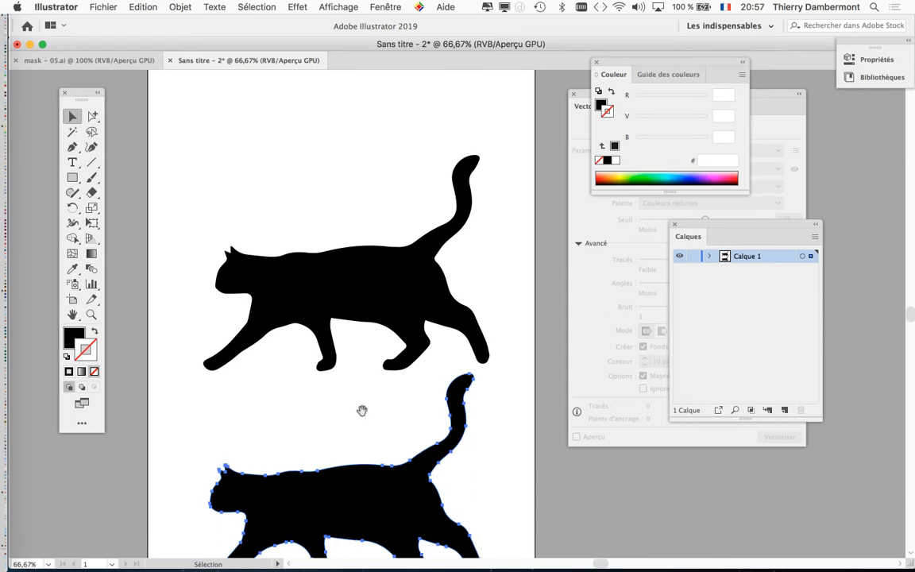
left_click_drag(361, 413, 363, 216)
left_click_drag(359, 302, 360, 421)
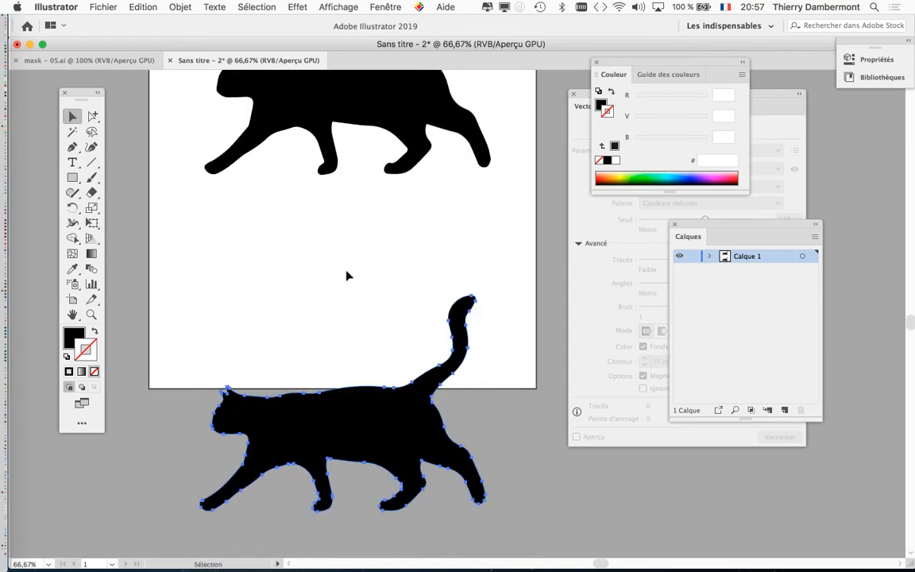
left_click(358, 286)
left_click_drag(358, 286, 346, 465)
Simplify the upper cat's path with a 24° corner angle threshold and the curve simplification at its minimum.
left_click(321, 272)
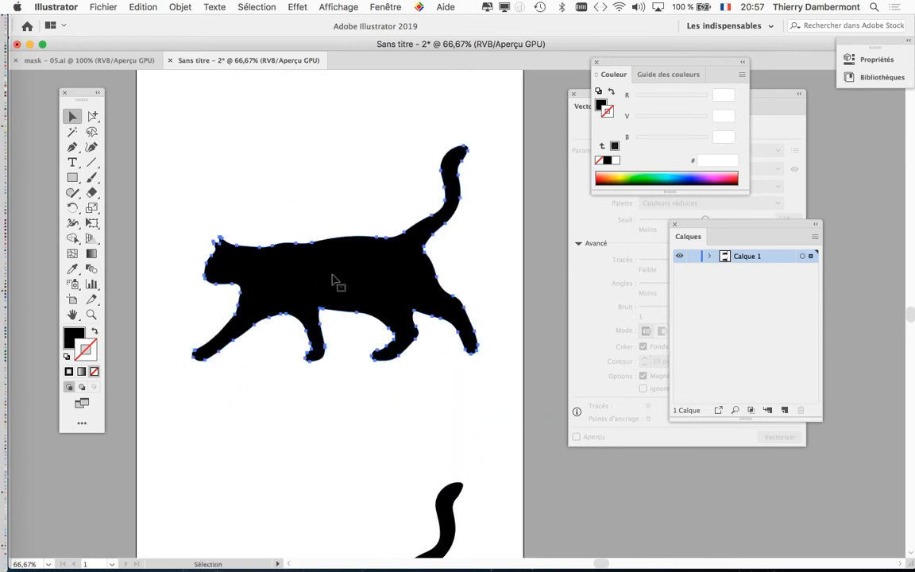
left_click(179, 7)
mouse_move(223, 290)
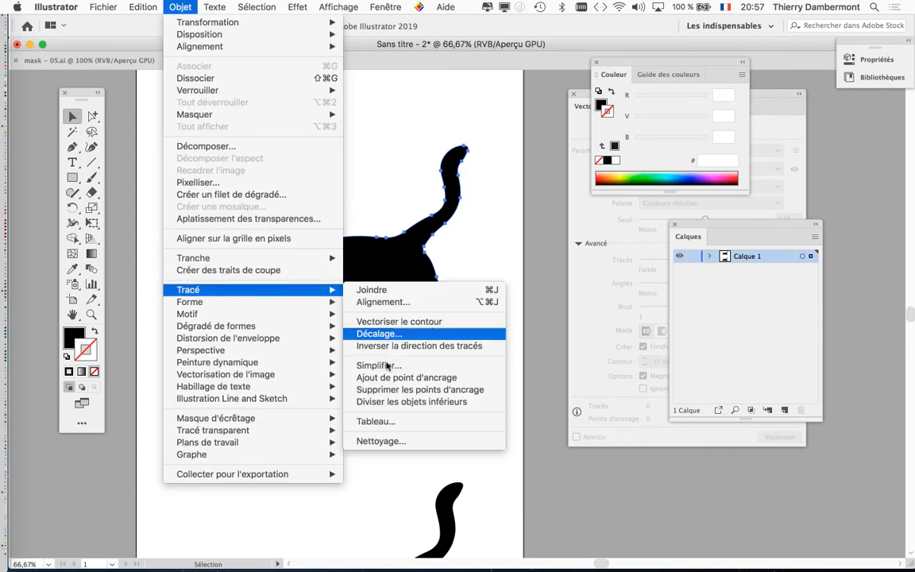
left_click(388, 370)
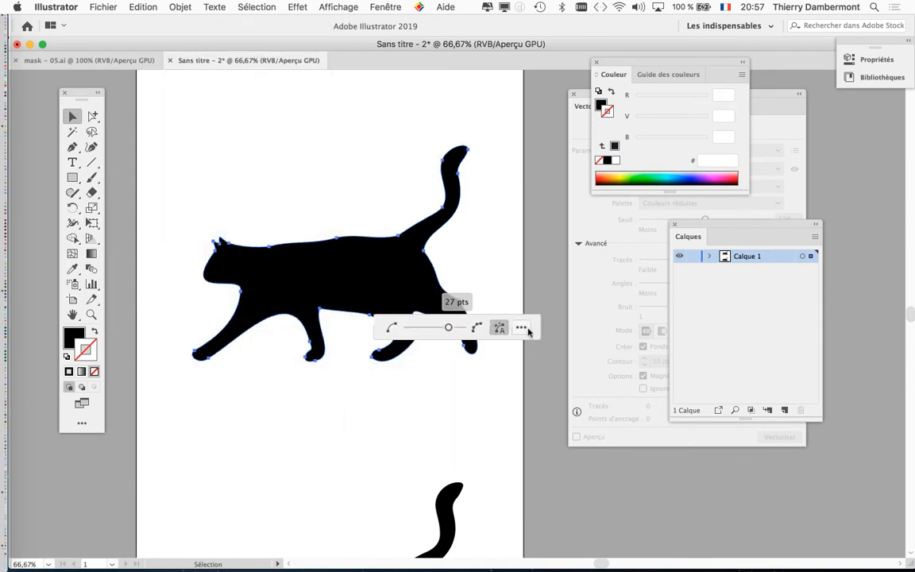
left_click(522, 328)
left_click(700, 253)
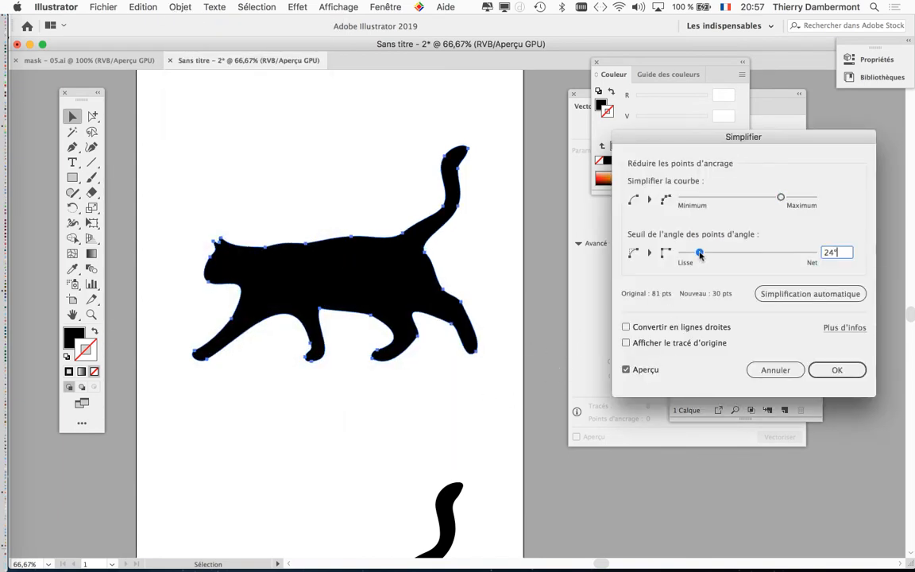
left_click(693, 197)
left_click_drag(693, 197, 793, 197)
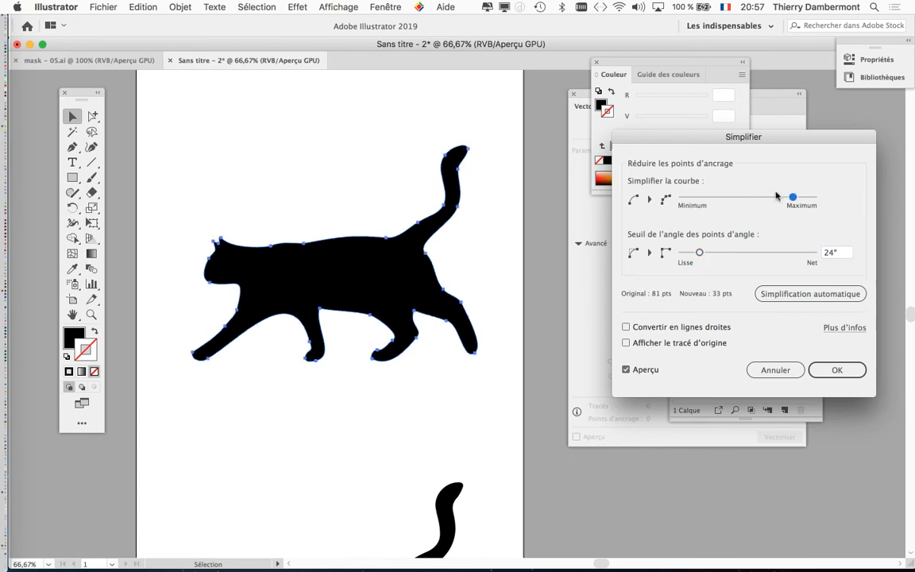
left_click(683, 197)
left_click(838, 370)
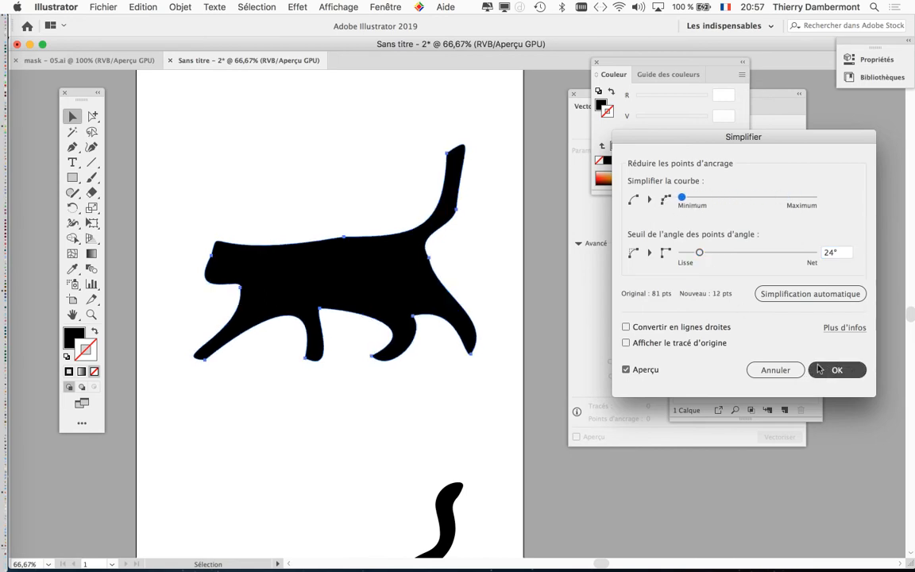
Duplicate the unsimplified lower cat onto the empty canvas to the right of the artboard.
scroll(374, 280, "down", 5)
scroll(373, 280, "right", 1)
left_click(298, 381)
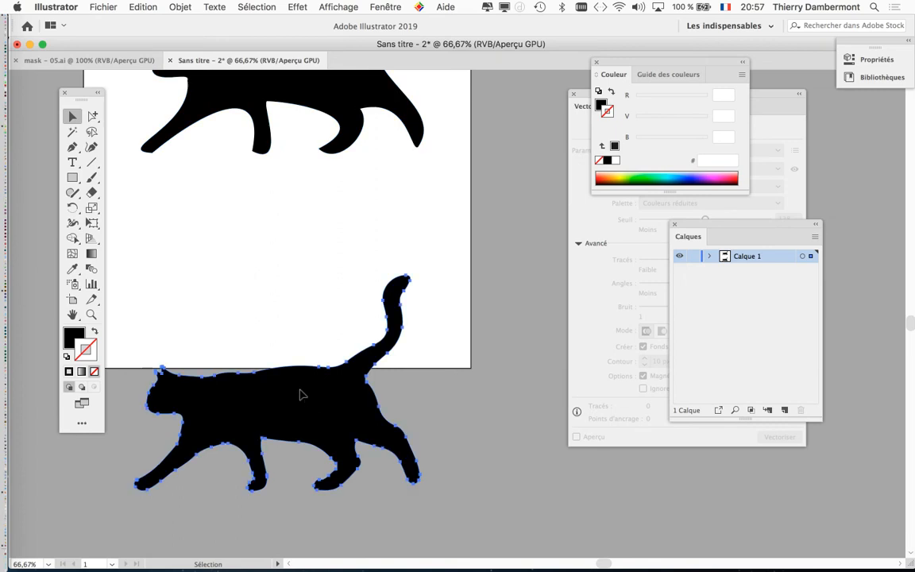
left_click_drag(354, 436, 811, 548)
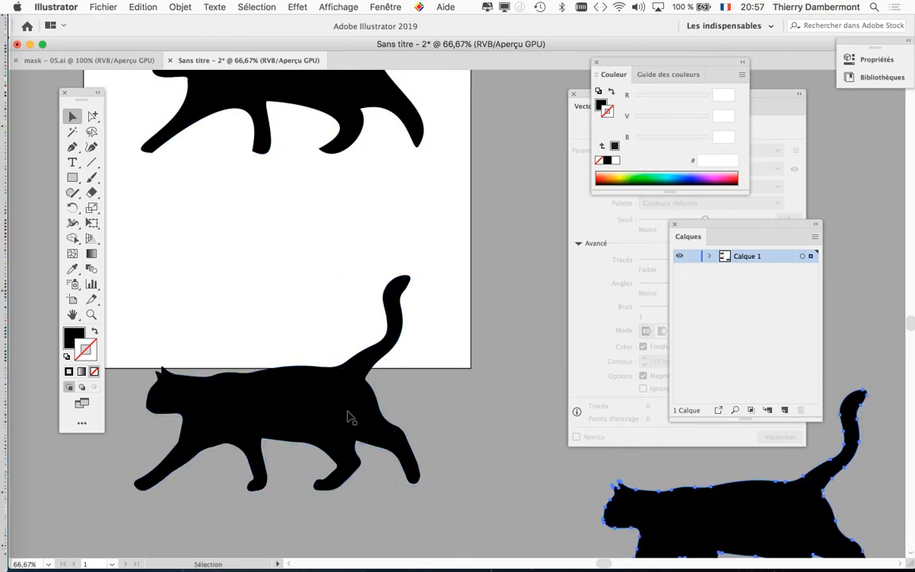
Extend the artboard's bottom edge below the lower cat, keeping only this one artboard.
left_click(72, 298)
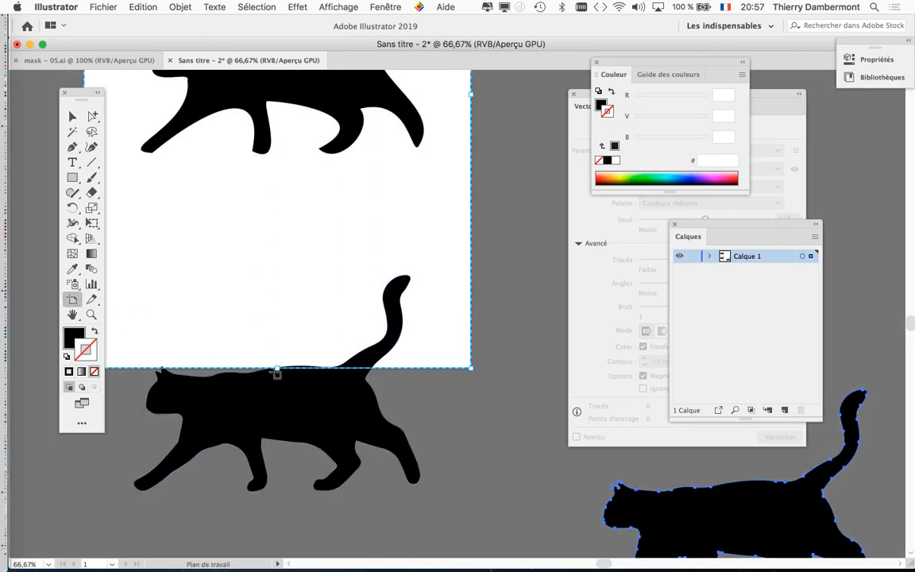
left_click_drag(277, 370, 300, 549)
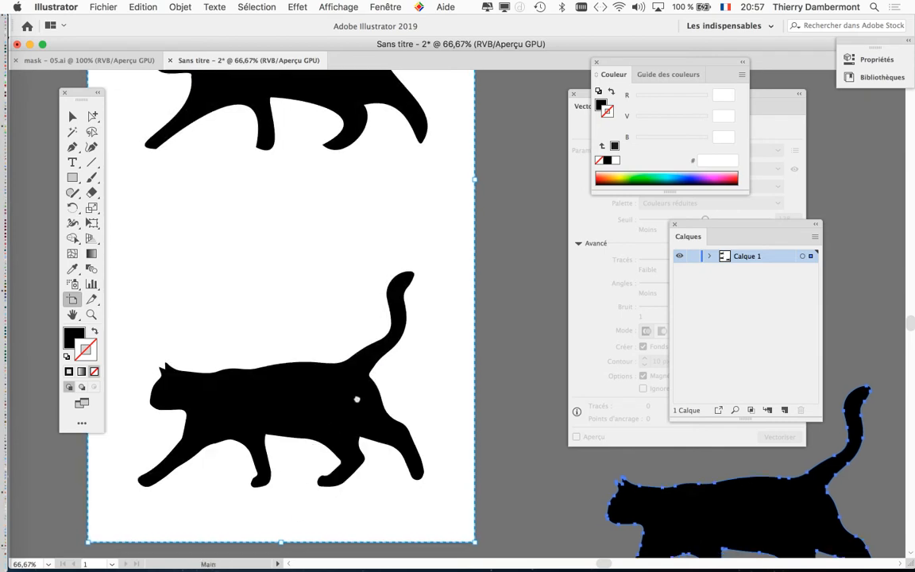
scroll(324, 315, "down", 3)
scroll(324, 315, "left", 2)
left_click(325, 315)
left_click(73, 117)
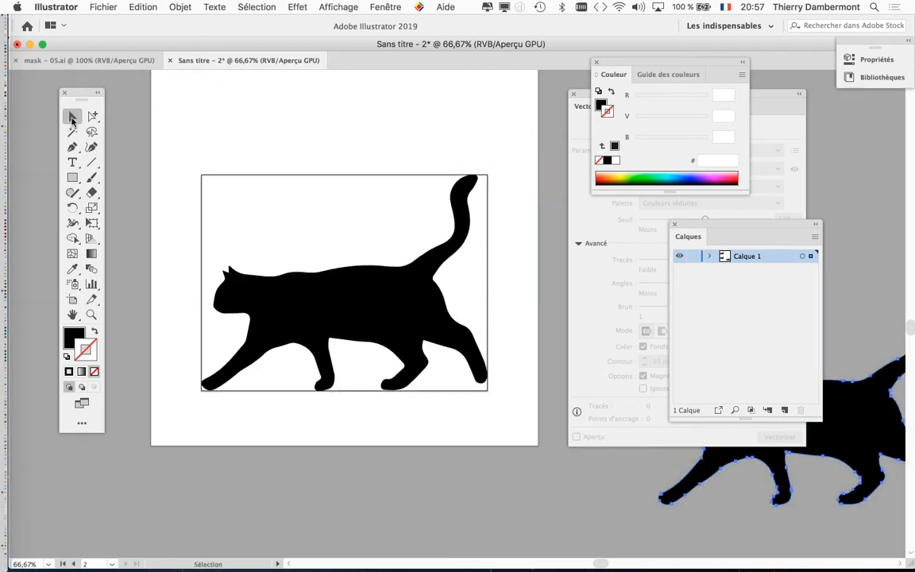
key("super+z")
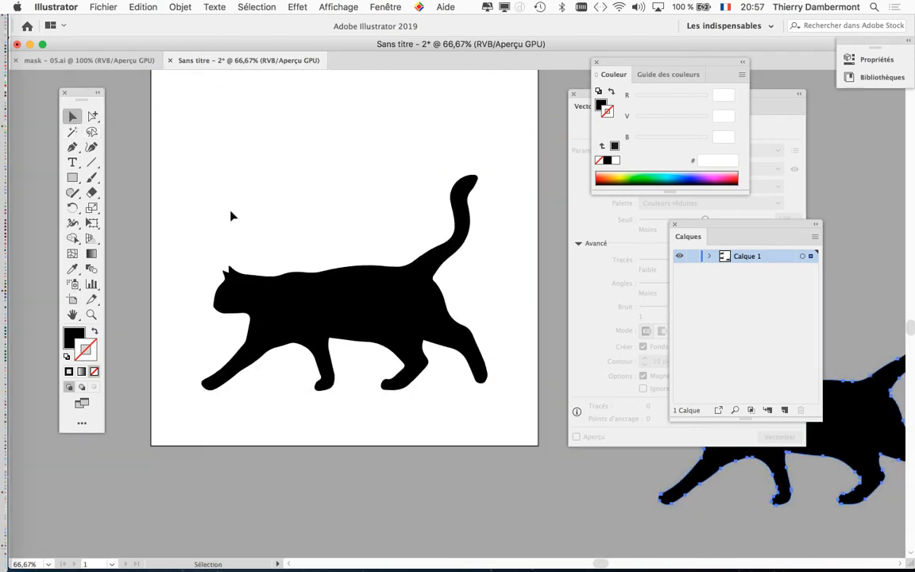
Simplify the lower cat's path with a 22° corner angle threshold and convert it to straight lines.
left_click(302, 307)
left_click(181, 8)
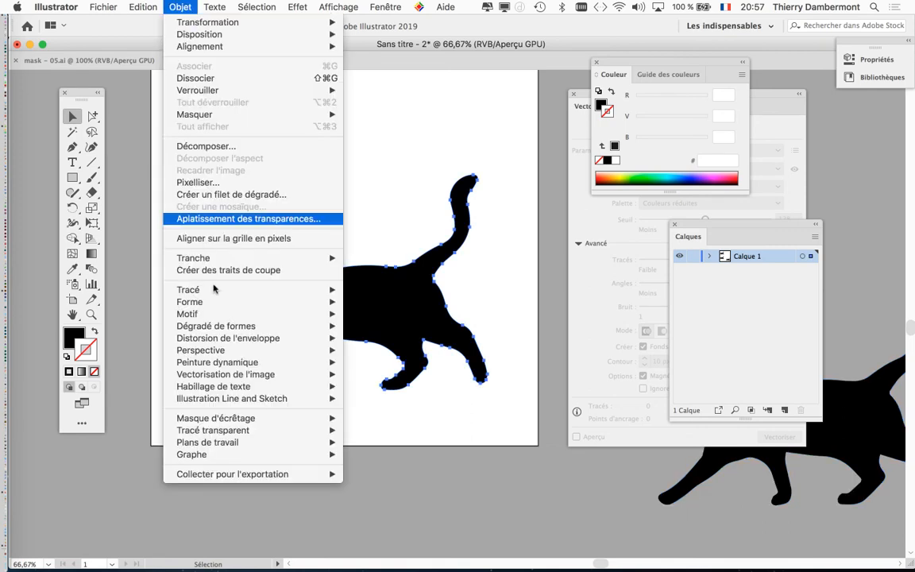
mouse_move(280, 295)
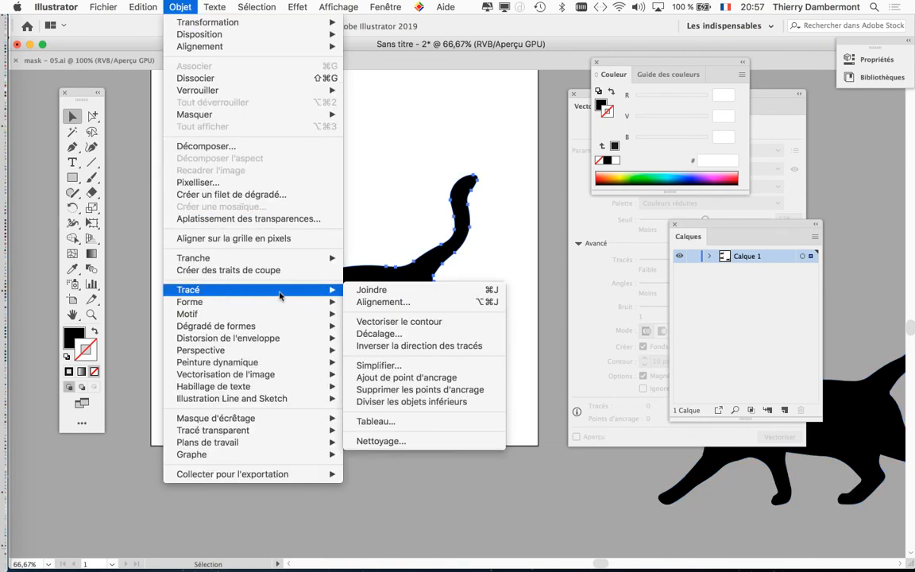
left_click(378, 366)
left_click(521, 328)
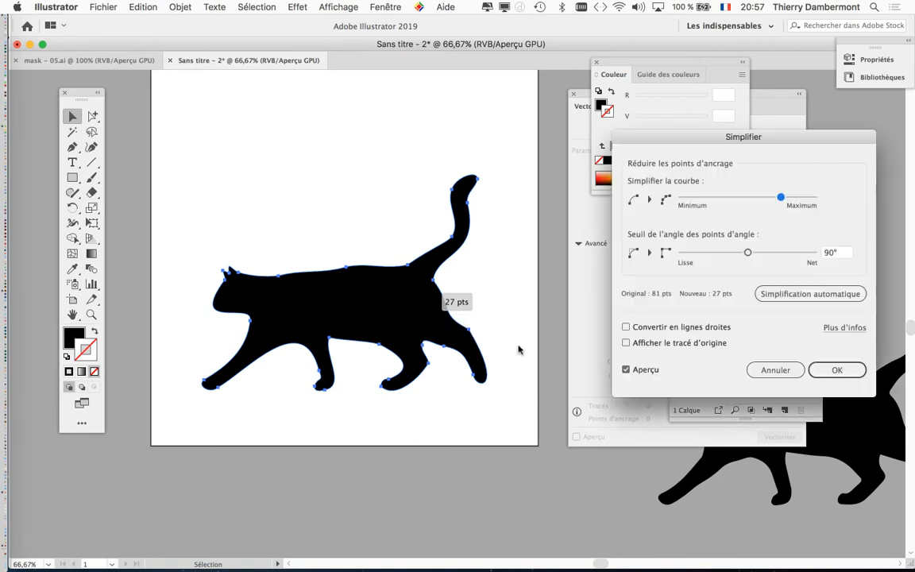
left_click(698, 254)
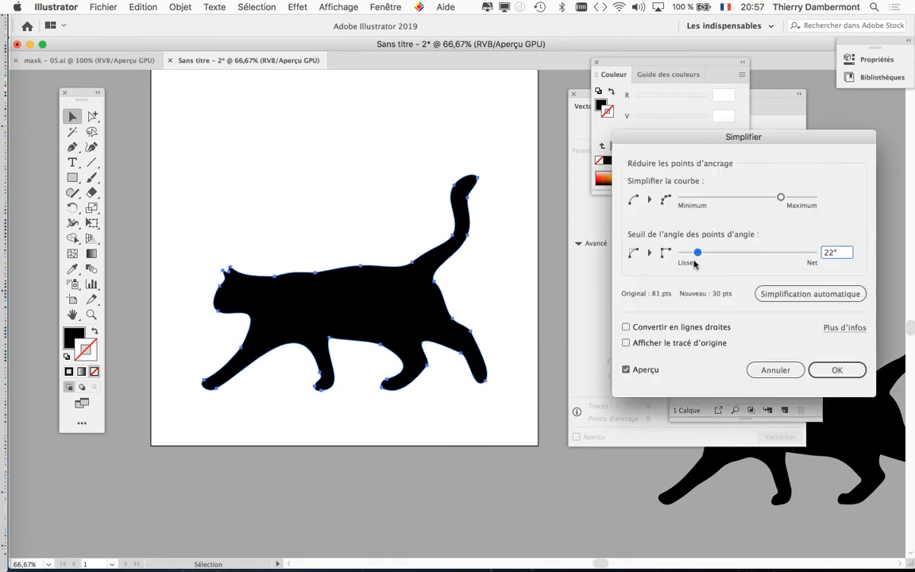
left_click(704, 198)
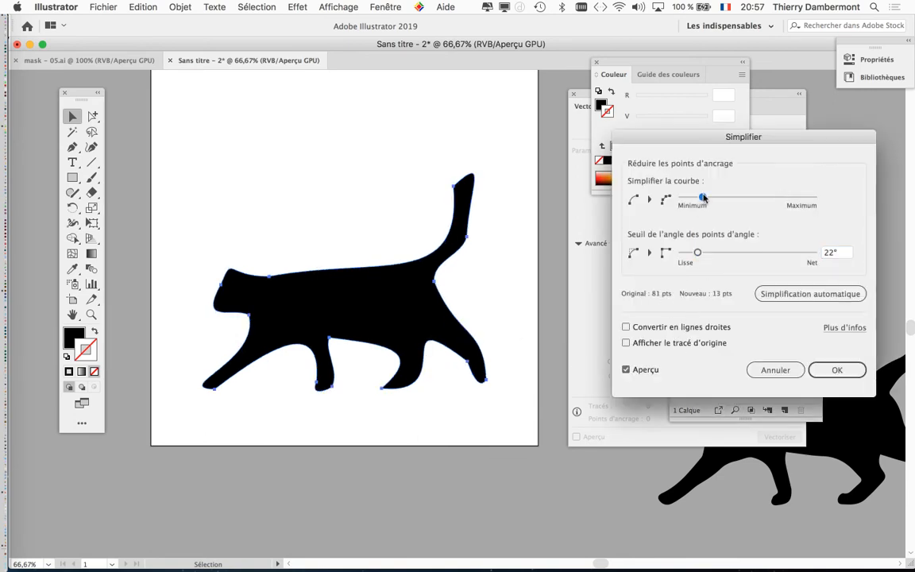
left_click(658, 328)
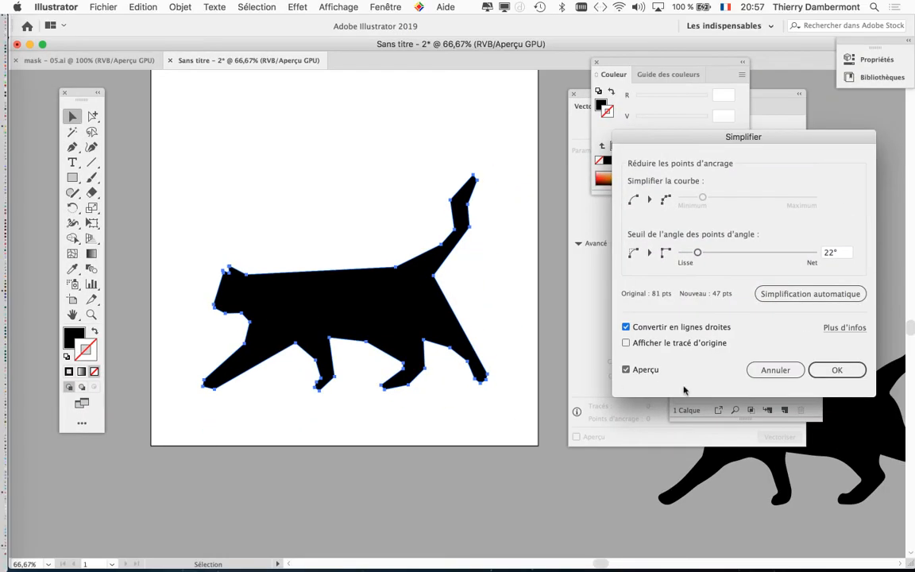
key("Return")
Move the straight-lined cat up until it sits just beneath the curved simplified cat.
scroll(373, 366, "up", 5)
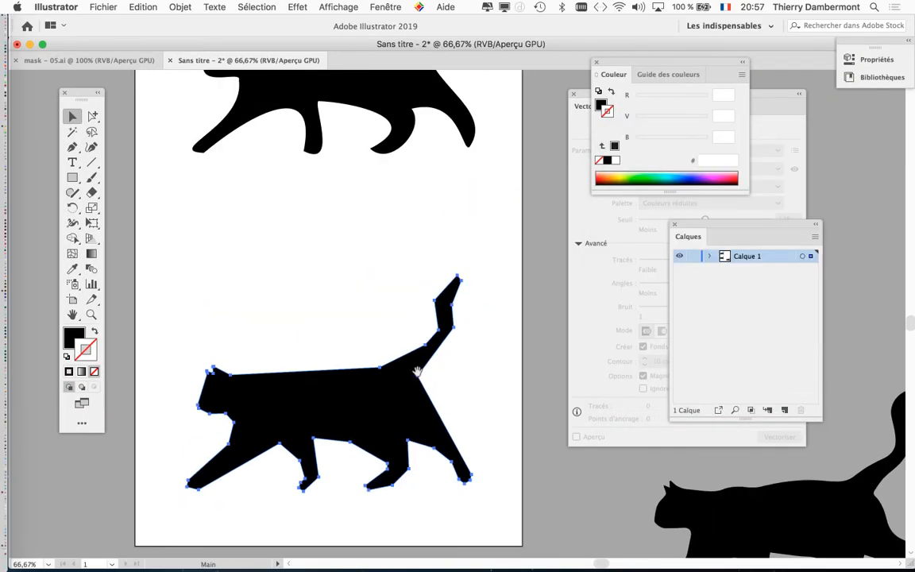
left_click_drag(379, 436, 374, 322)
key("space")
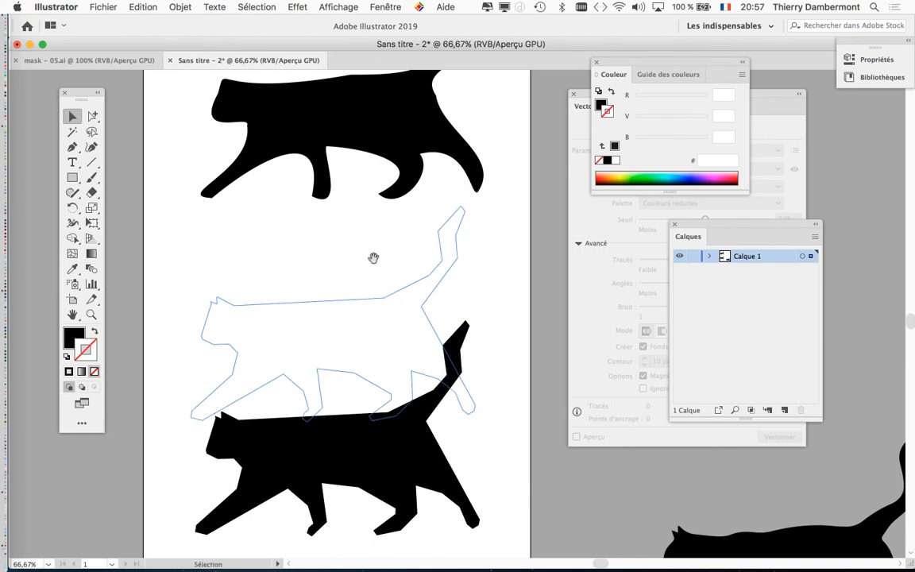
left_click_drag(375, 259, 379, 327)
scroll(379, 333, "up", 2)
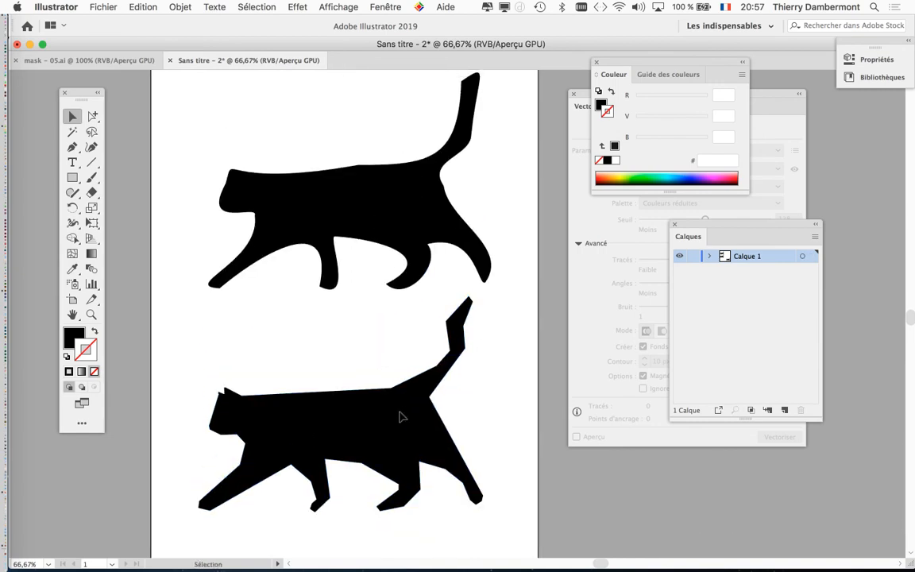
Bring the unsimplified cat from beside the artboard to a position below the straight-lined cat.
left_click_drag(402, 417, 315, 346)
key("super+minus")
key("space")
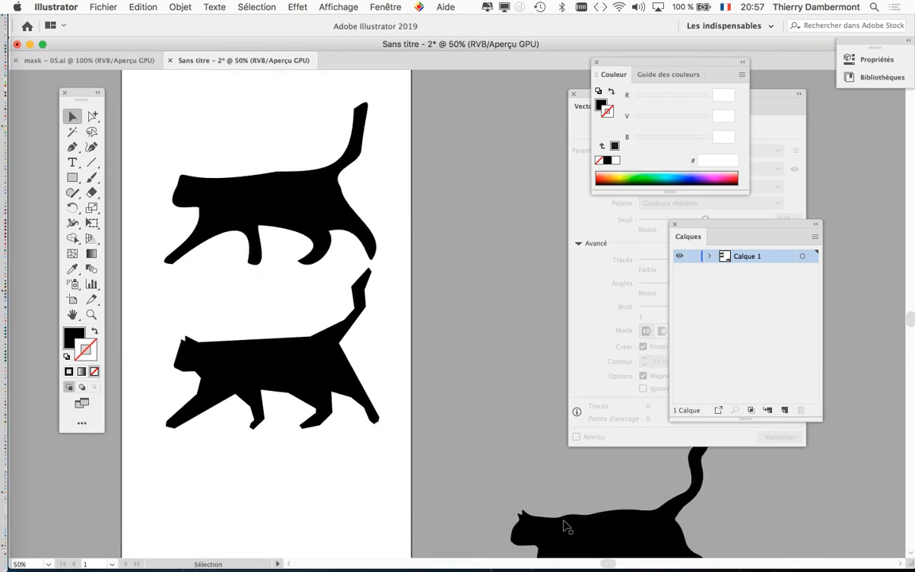
left_click_drag(585, 547, 270, 505)
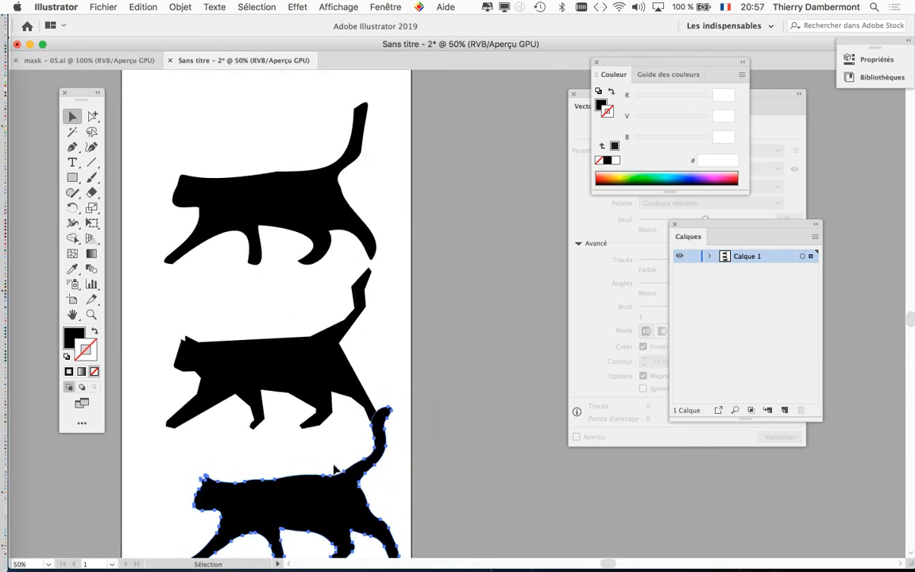
left_click_drag(331, 392, 383, 263)
left_click_drag(379, 374, 347, 409)
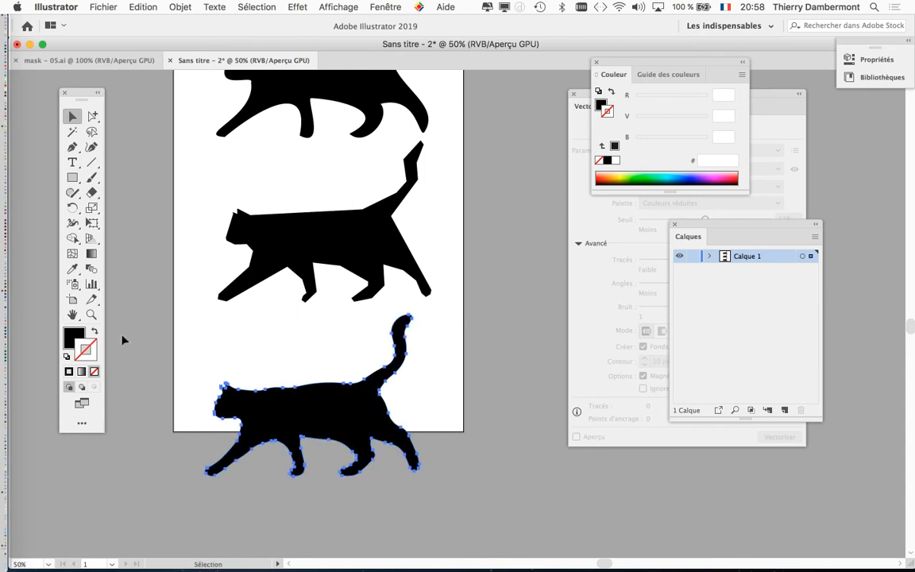
Extend the artboard's bottom edge again so that it encloses the third cat.
left_click(72, 299)
left_click_drag(319, 431, 319, 515)
key("Escape")
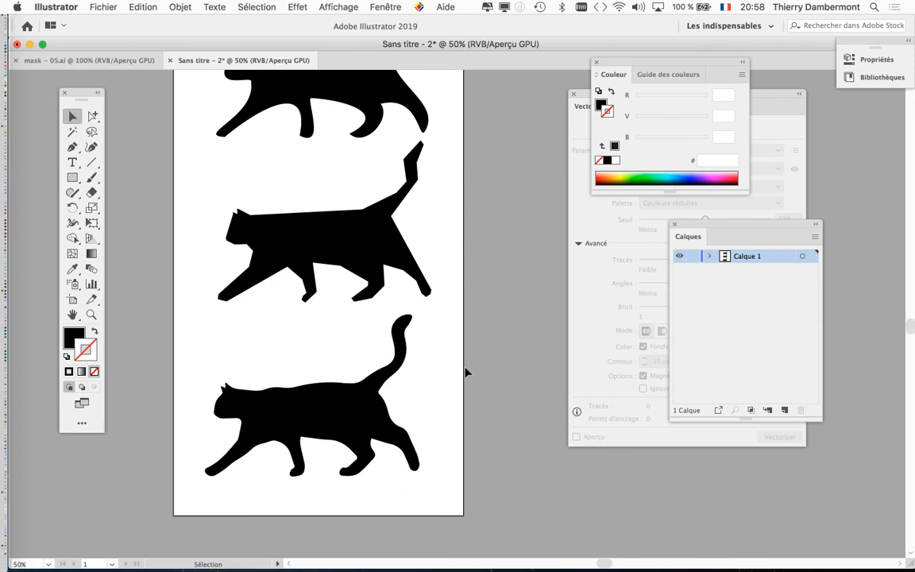
Space out the cats by moving the top one up and the straight-lined one slightly up, and deselect everything.
scroll(507, 334, "up", 3)
scroll(421, 239, "up", 4)
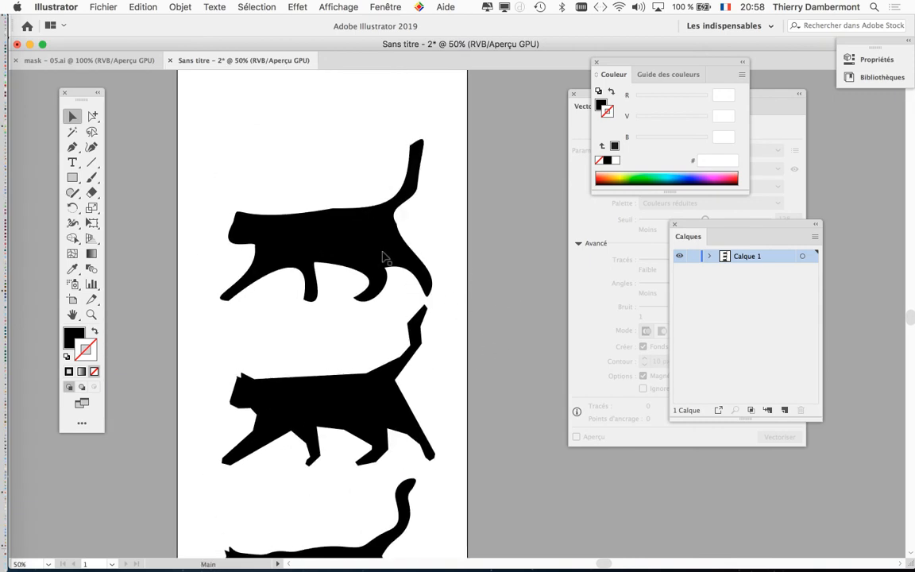
left_click(370, 243)
left_click_drag(369, 244, 371, 213)
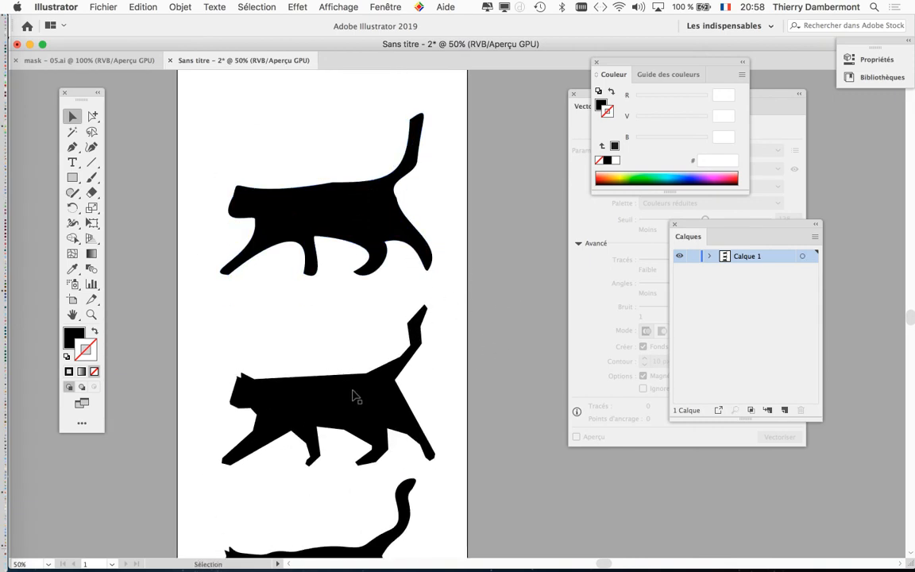
left_click_drag(354, 395, 354, 388)
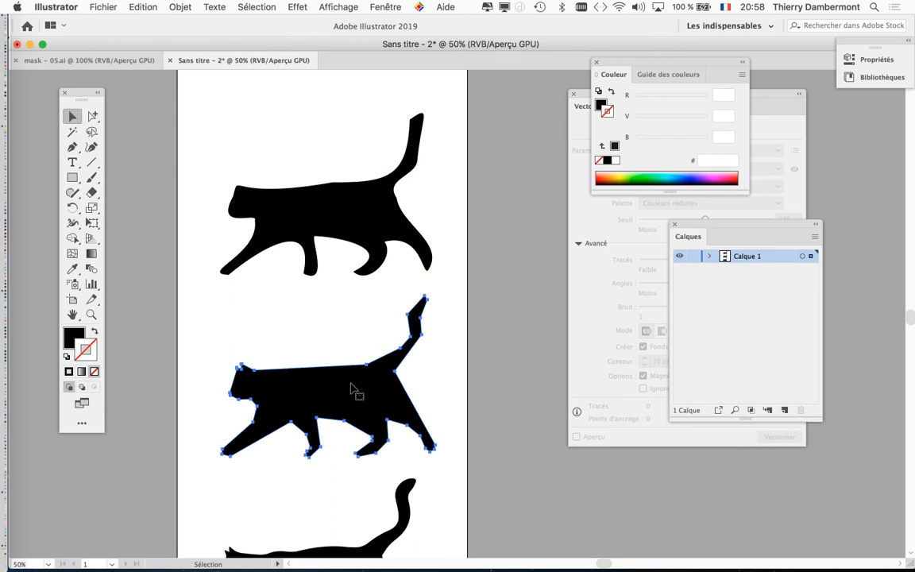
left_click(422, 386)
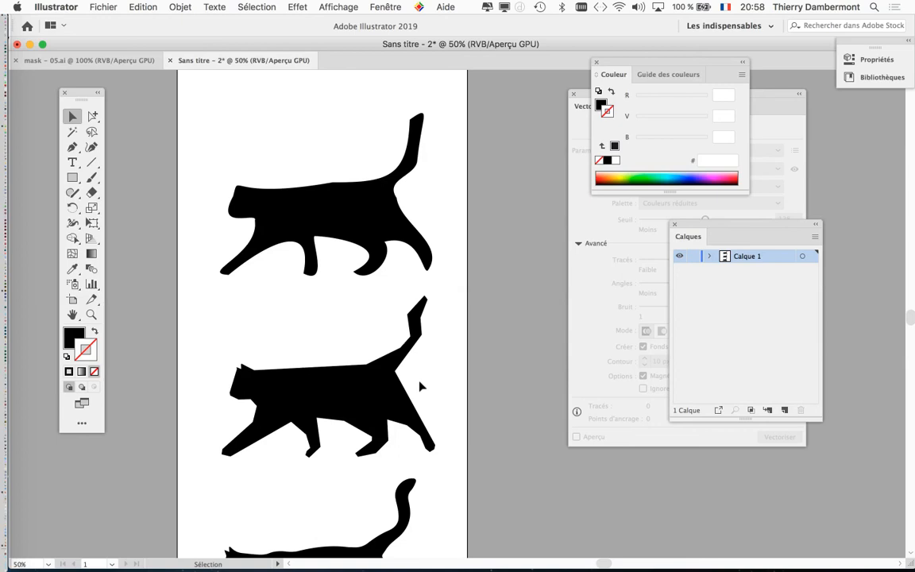
Hide the panels except the toolbox and compare the shapes of the three cats at 100% zoom.
scroll(417, 384, "down", 5)
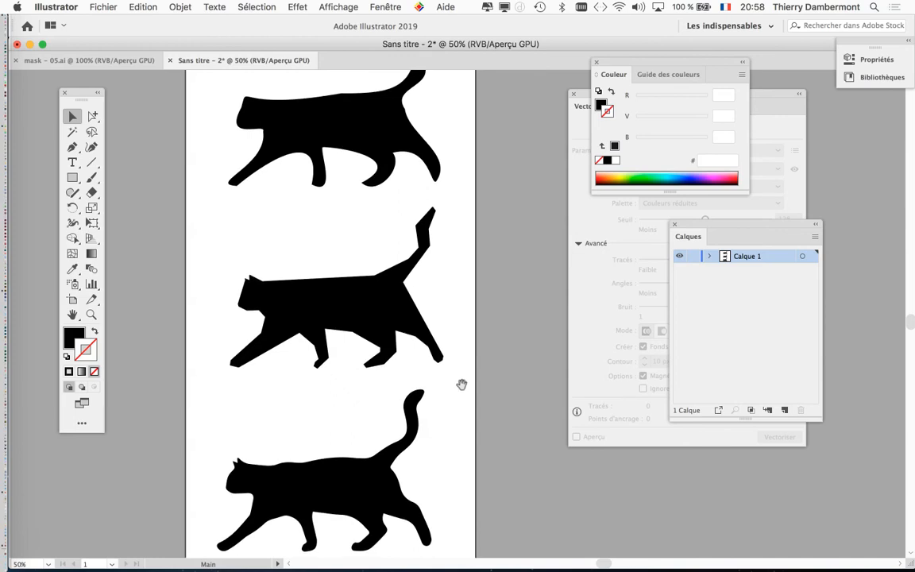
scroll(379, 437, "up", 2)
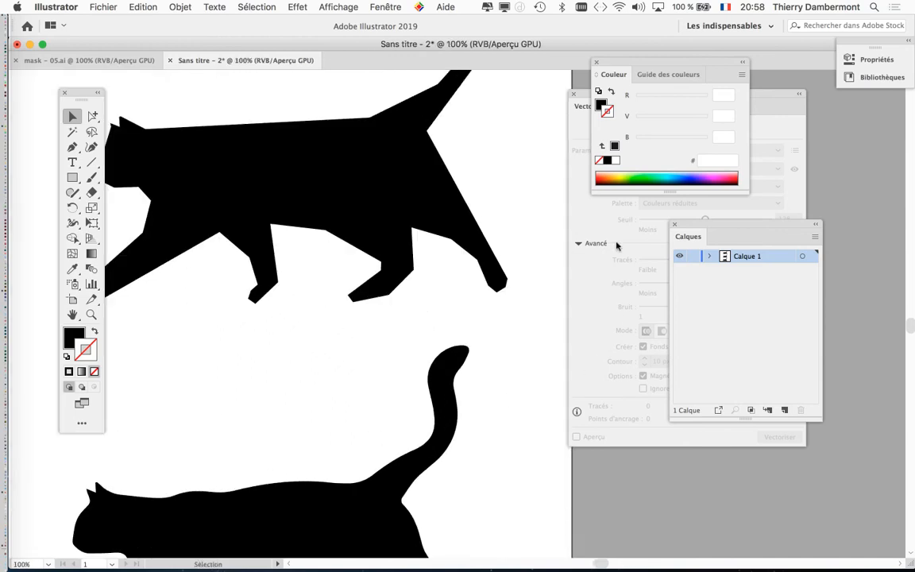
key("shift+Tab")
scroll(556, 206, "down", 6)
scroll(557, 207, "left", 6)
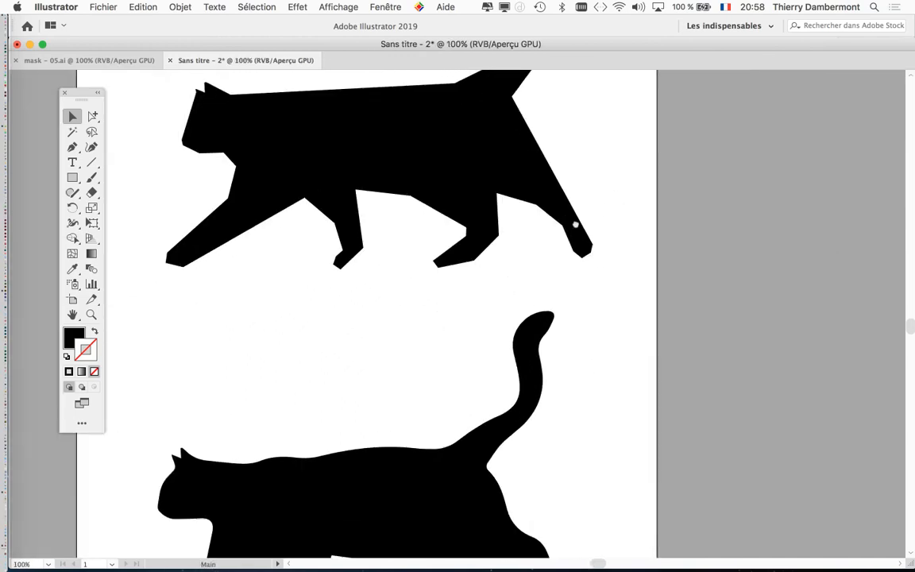
scroll(531, 332, "down", 1)
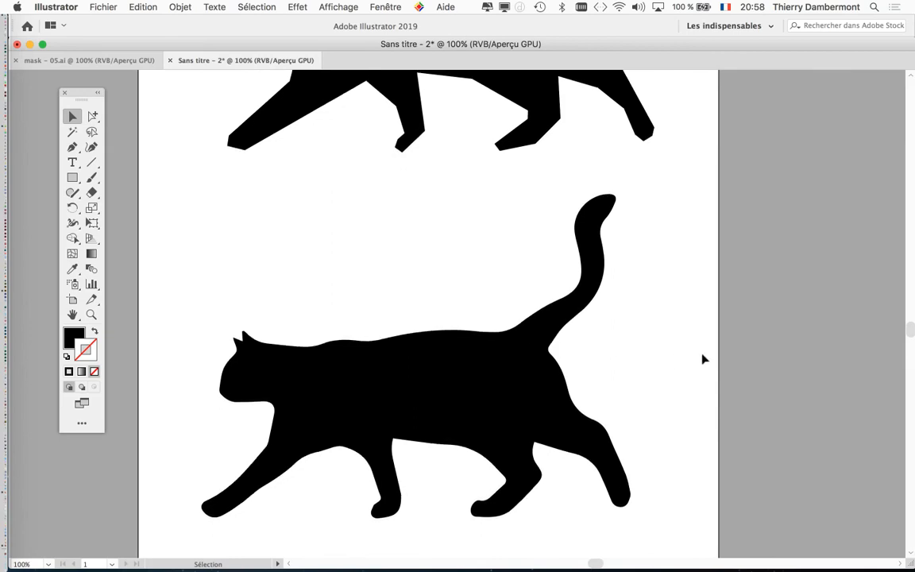
scroll(703, 359, "up", 2)
scroll(703, 359, "up", 10)
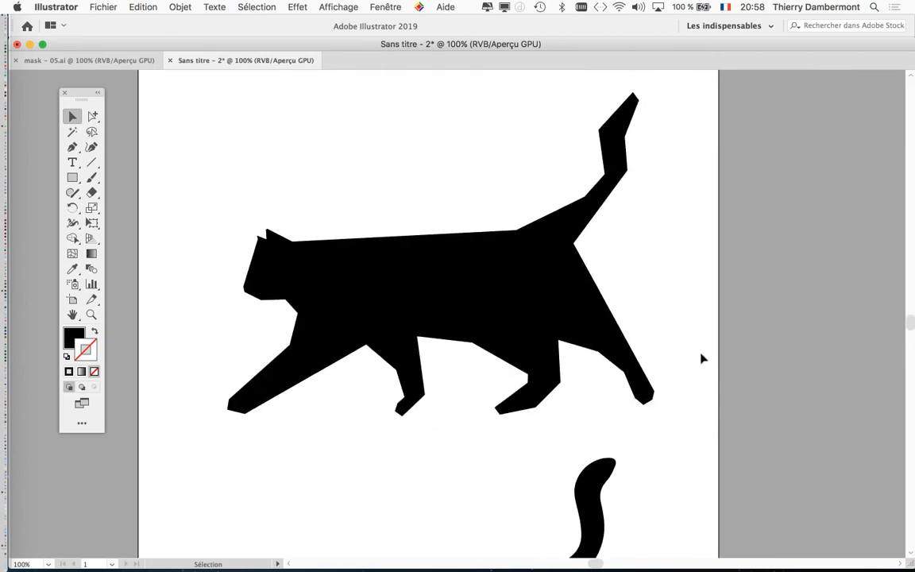
scroll(703, 359, "up", 7)
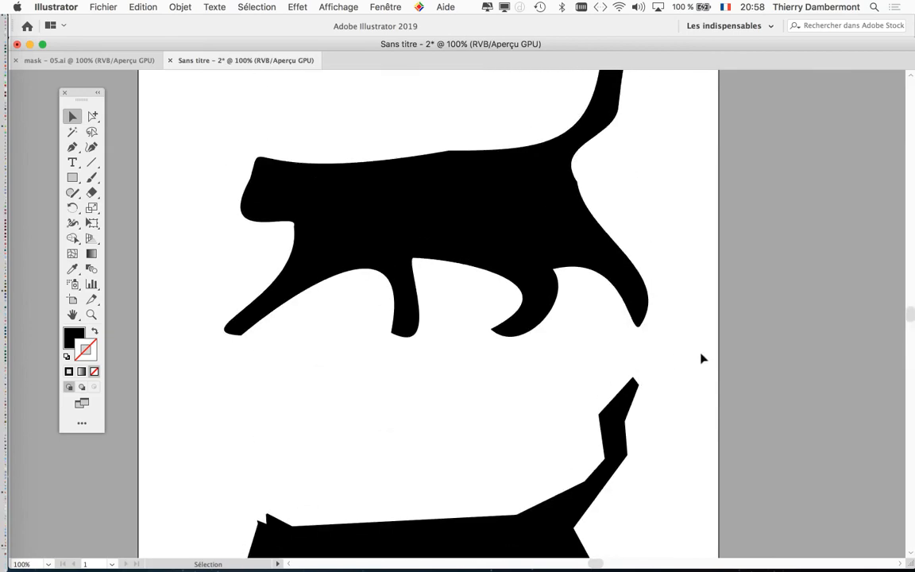
scroll(703, 359, "down", 2)
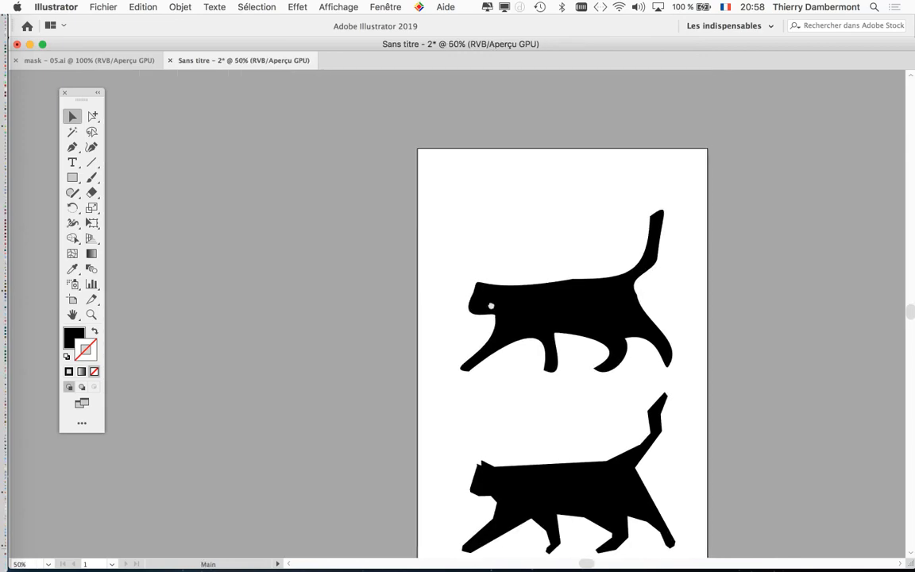